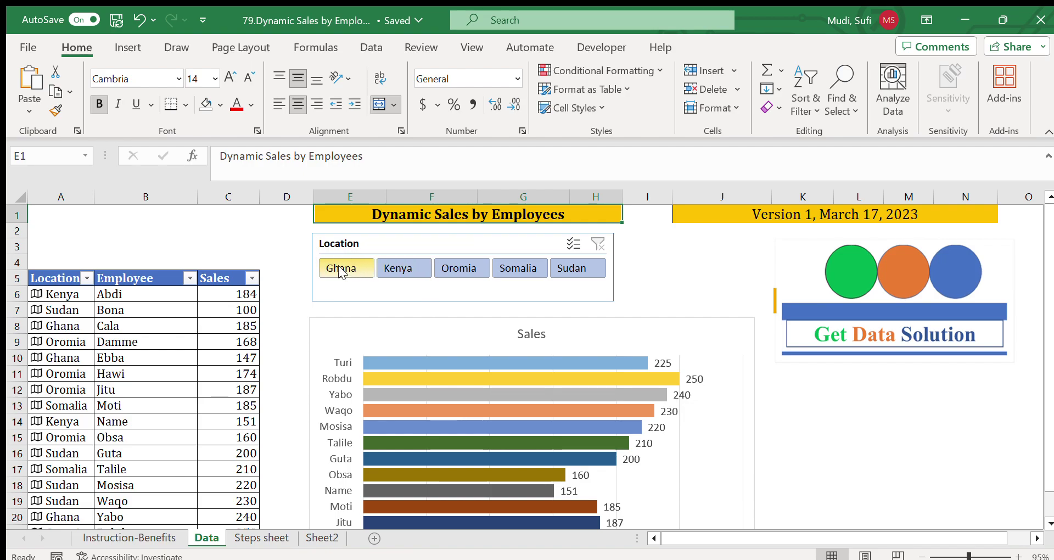
- Inspect the Data sheet's Location slicer, employee sales table rows and Sales chart
click(386, 243)
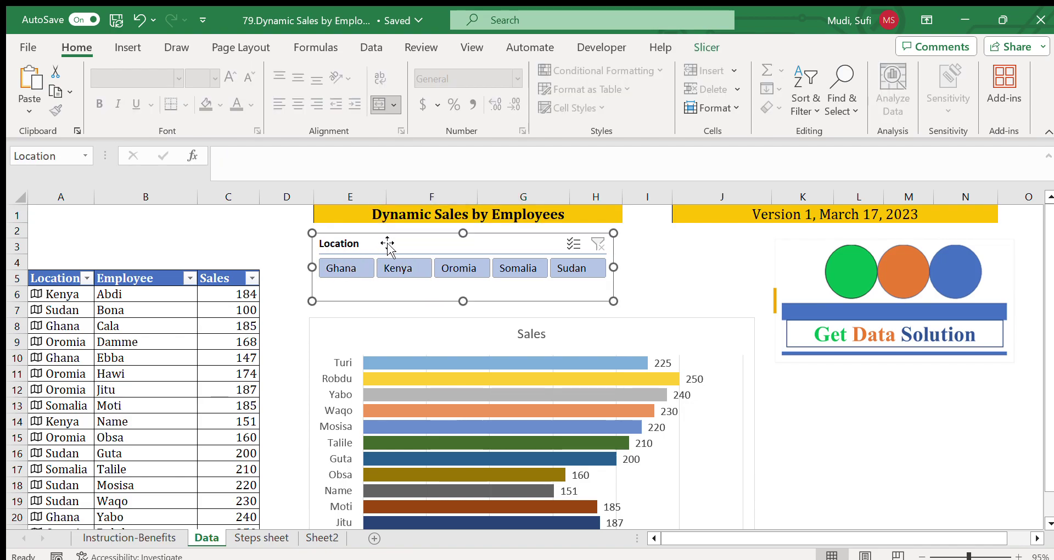
click(66, 296)
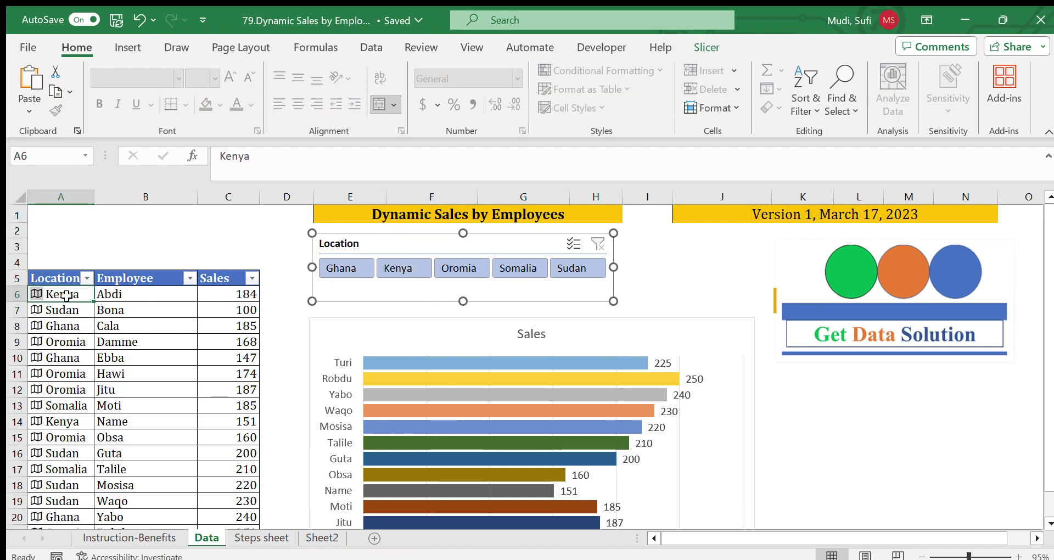
drag(67, 296, 220, 497)
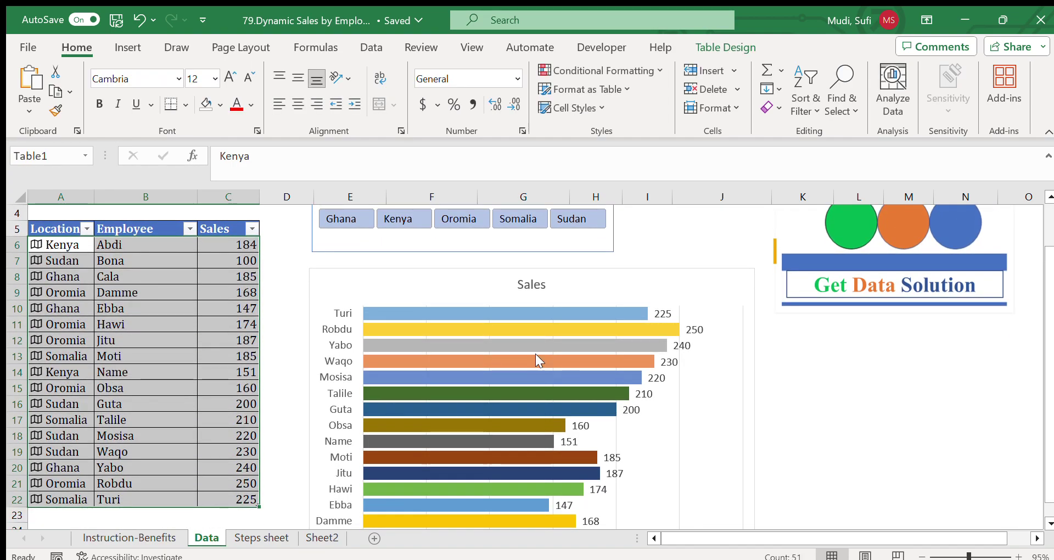
click(644, 274)
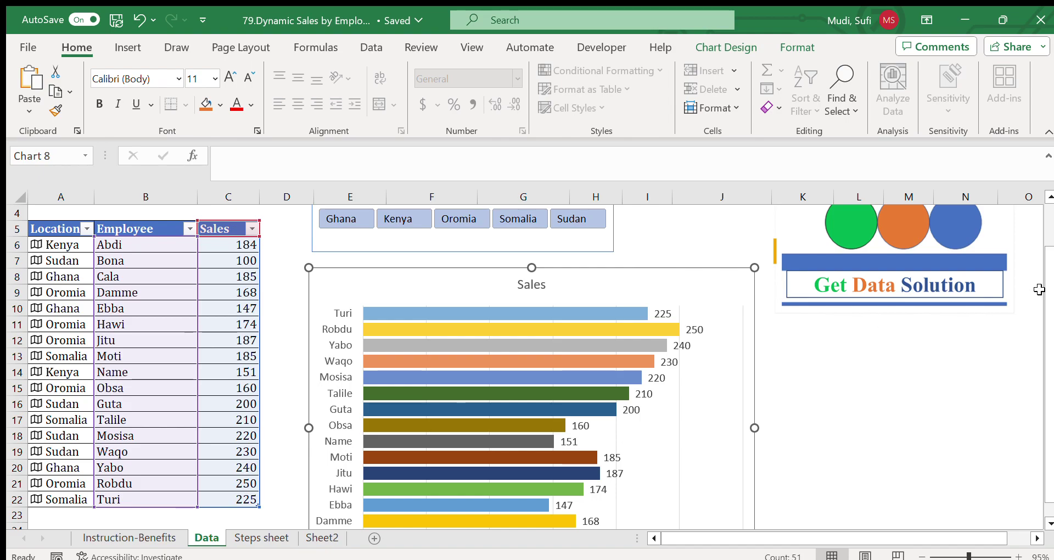
drag(1049, 277, 1049, 239)
scroll(1050, 238, up, 1)
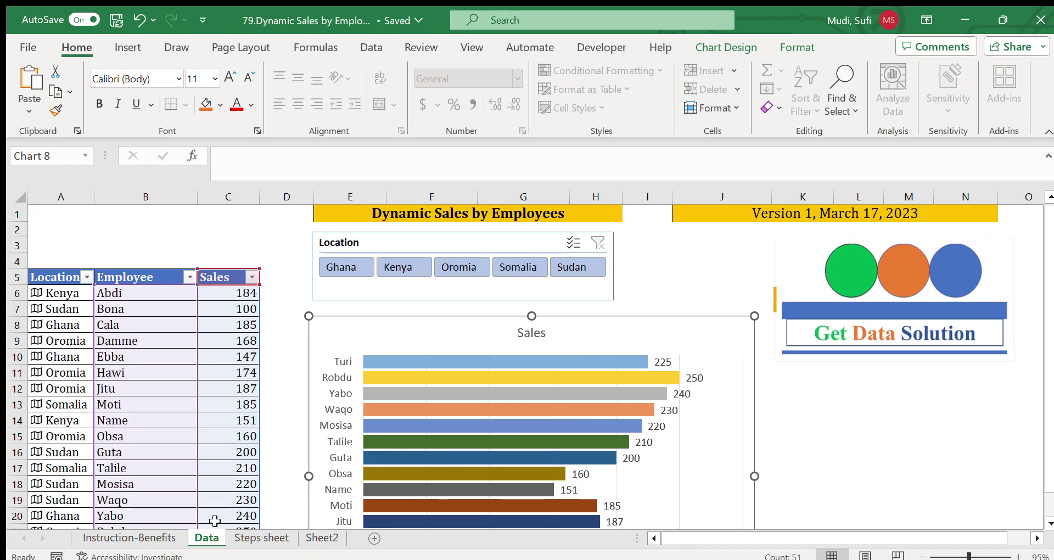
- Review the steps list on the Steps sheet, then return to the Data sheet
click(250, 540)
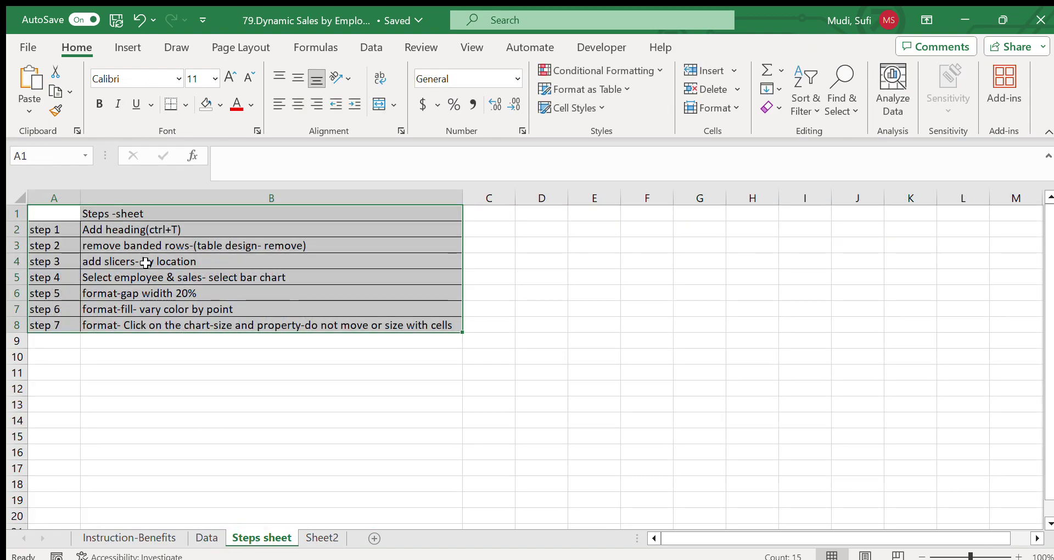
drag(54, 209, 162, 322)
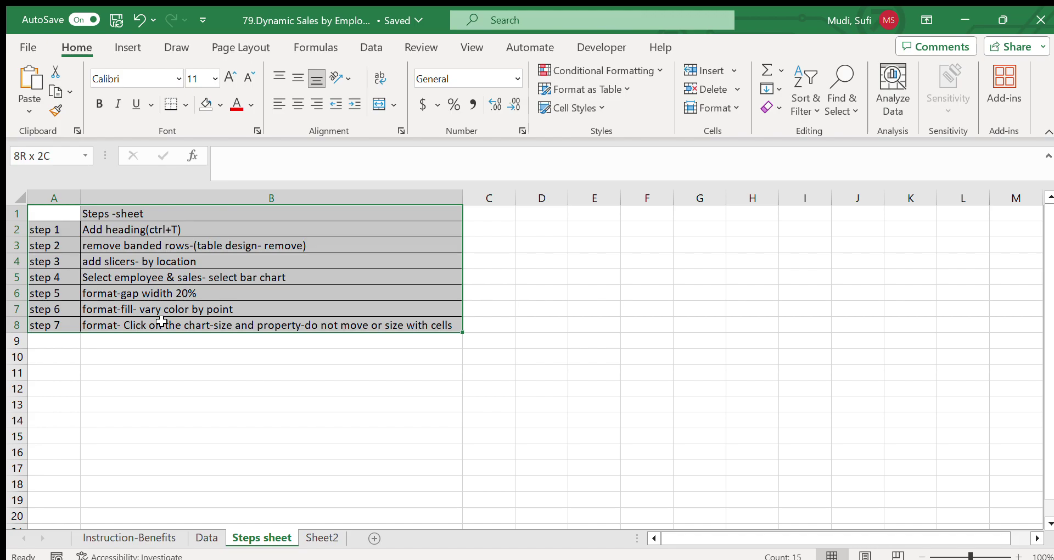
click(206, 538)
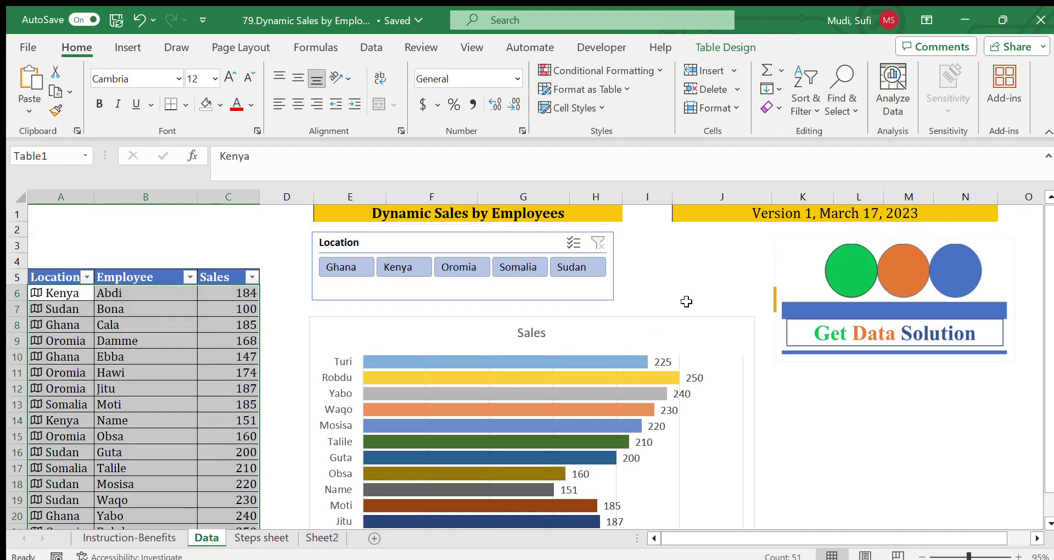
click(676, 277)
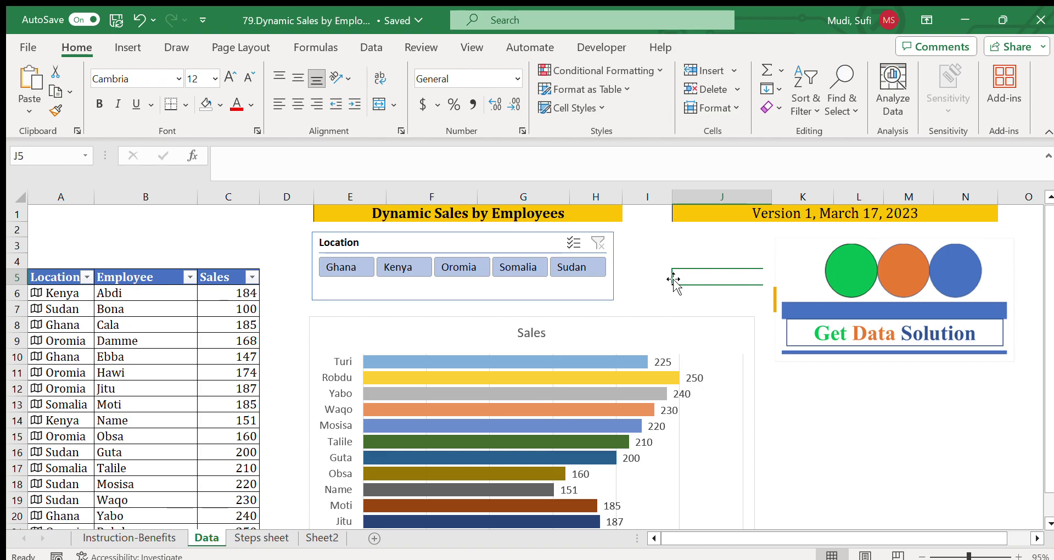
click(651, 258)
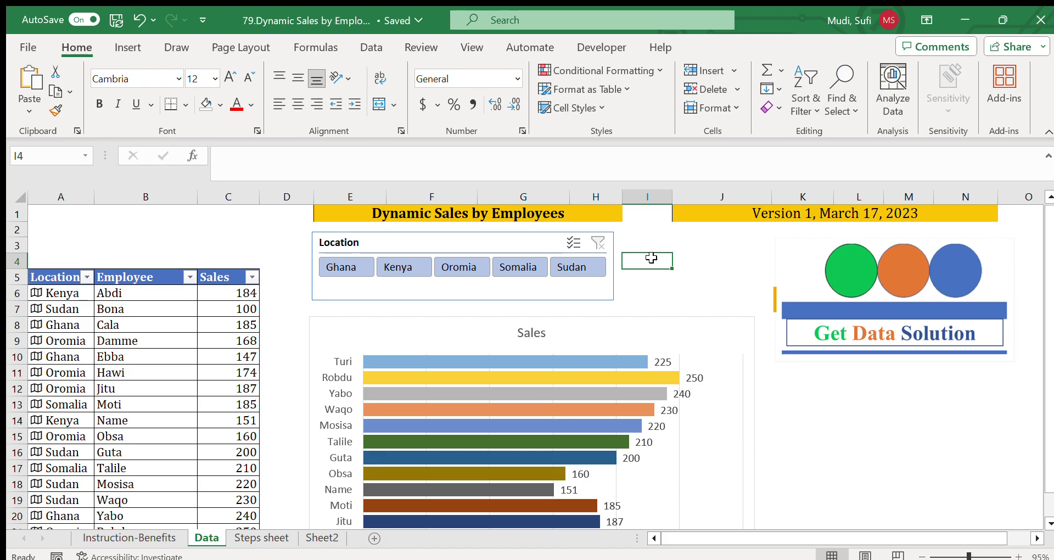
scroll(1048, 463, down, 1)
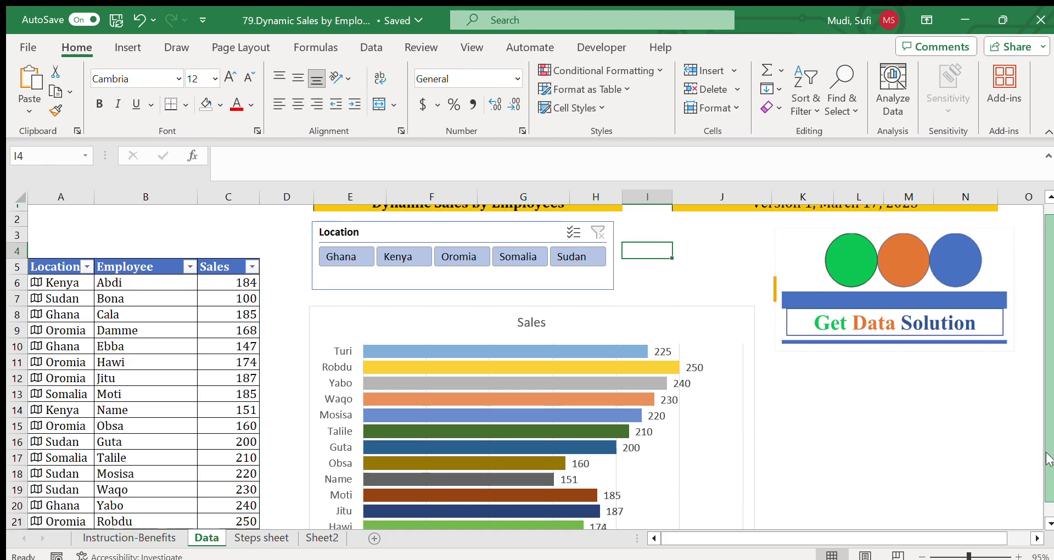
- Read the Insert location and employee/sales instructions, then check table cells A6 and C6
click(131, 538)
click(134, 235)
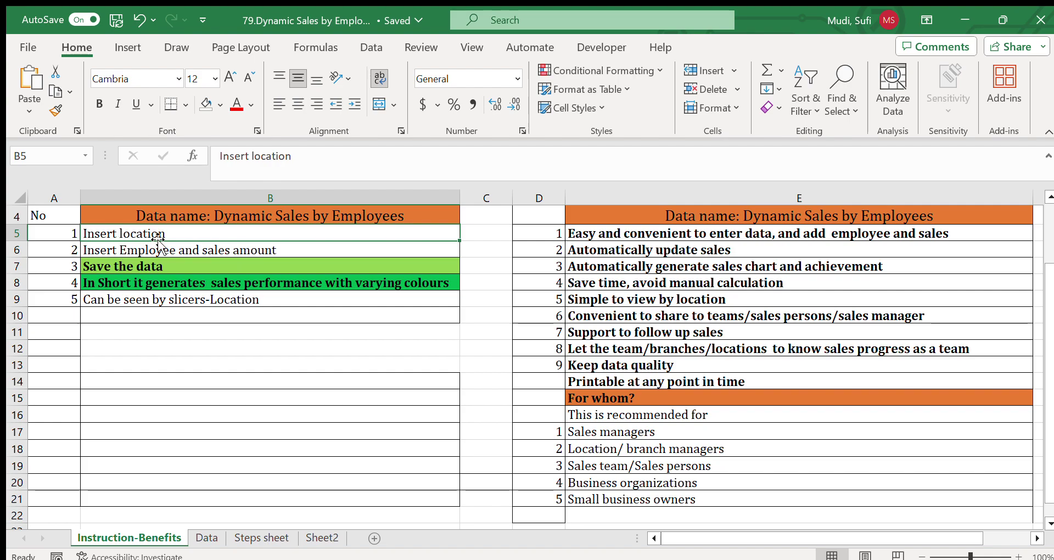
click(116, 252)
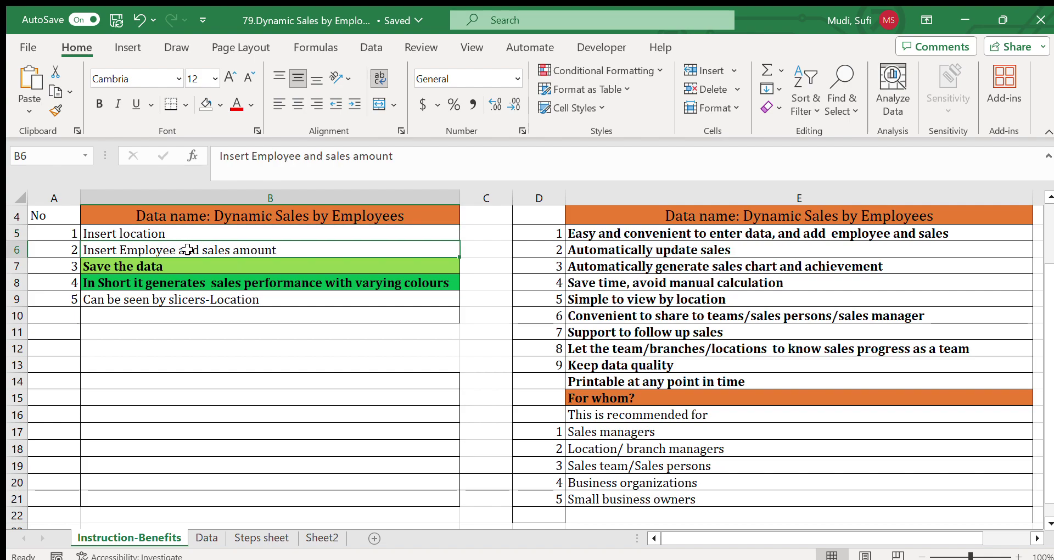
click(204, 539)
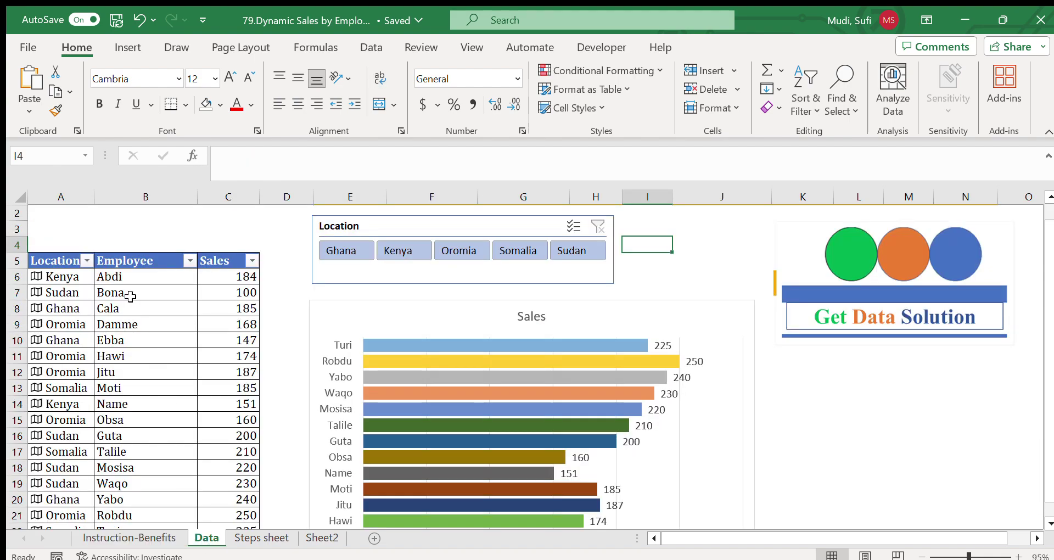
click(63, 281)
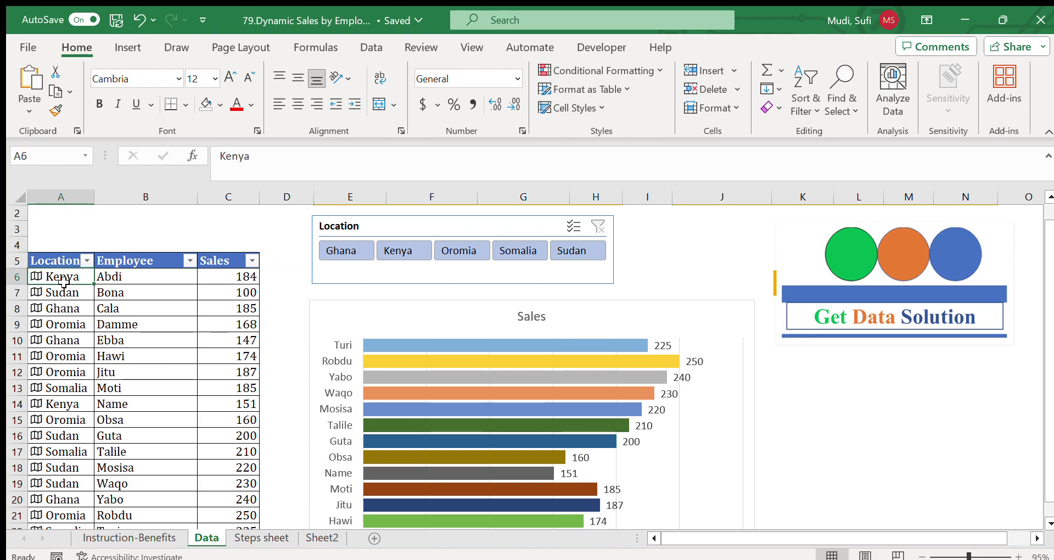
click(228, 280)
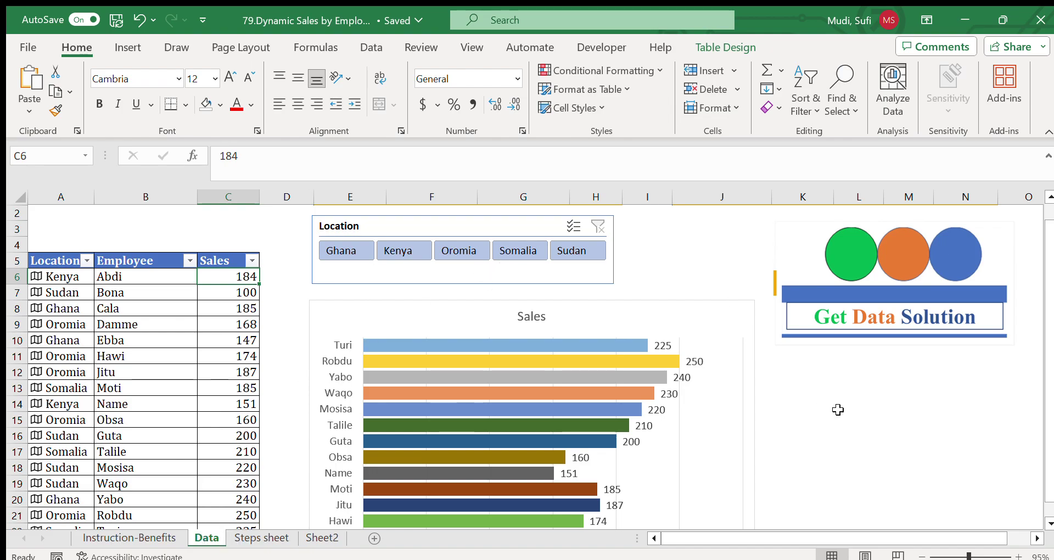
- Filter the table and chart by Location to Ghana, then Kenya, then Oromia
click(347, 248)
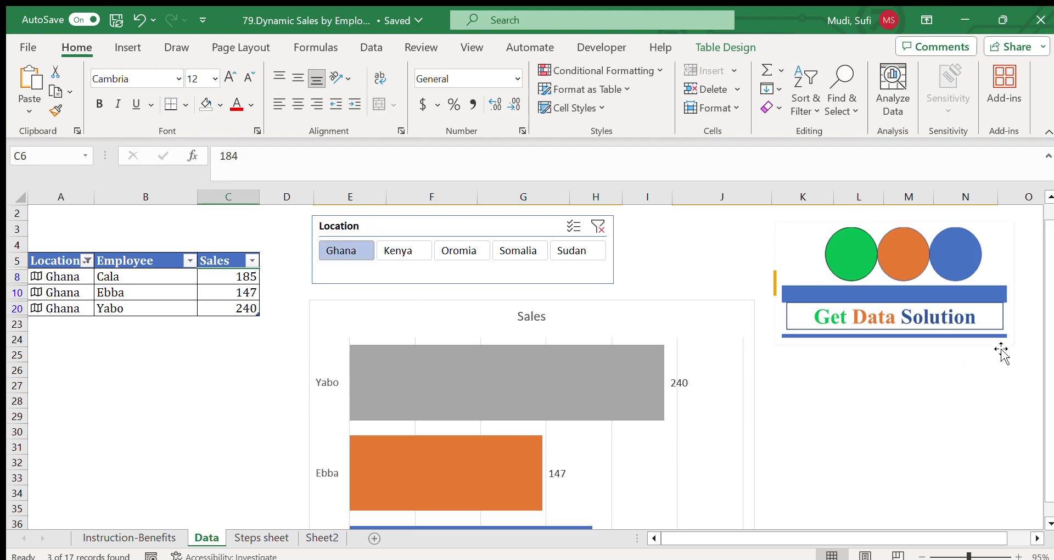
drag(1047, 310, 1048, 408)
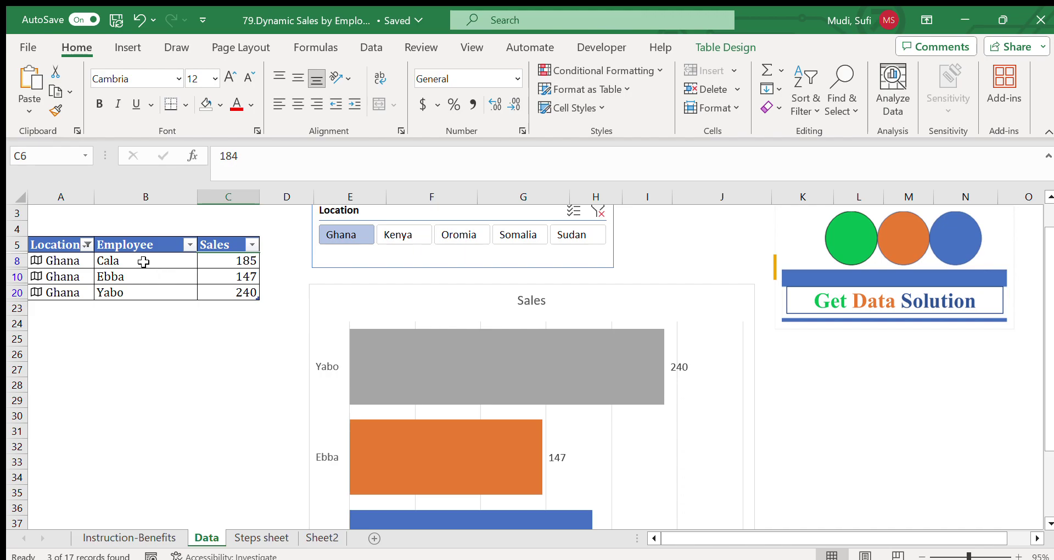
click(358, 299)
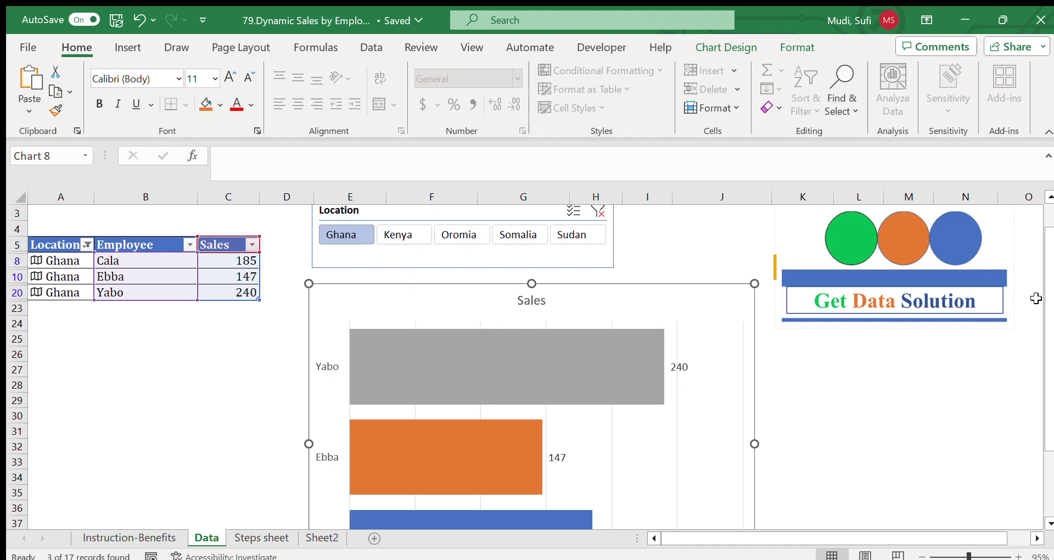
drag(1049, 288, 1025, 209)
click(399, 268)
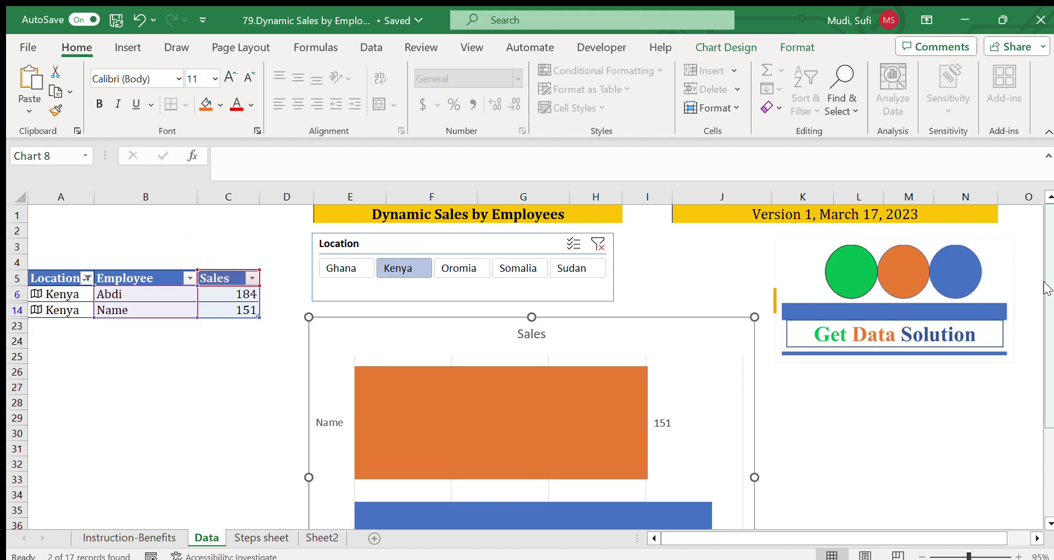
drag(1049, 285, 1042, 257)
click(455, 269)
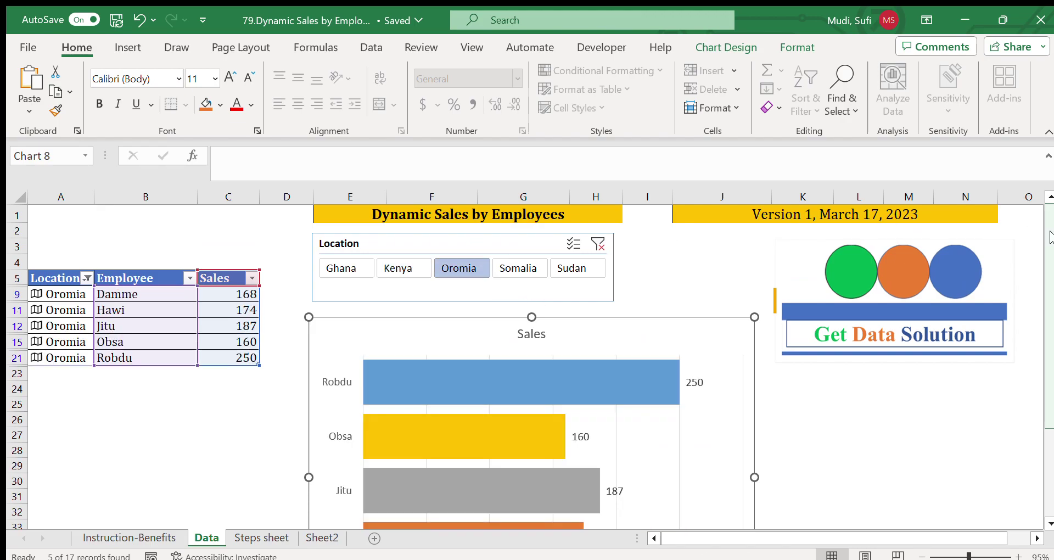
drag(1048, 270, 1051, 240)
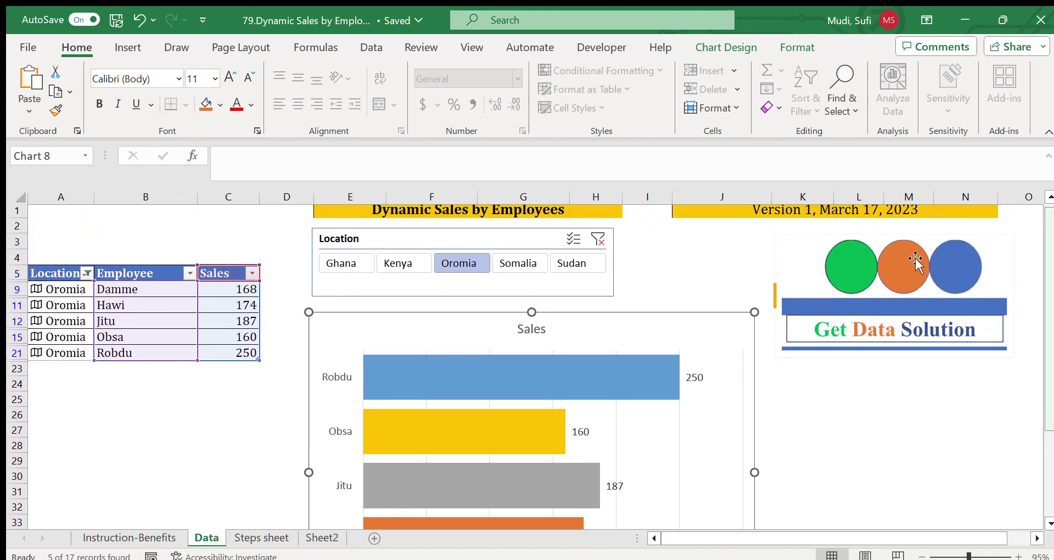
- Filter to Somalia and Sudan, then clear the Location filter to show all employees
click(519, 267)
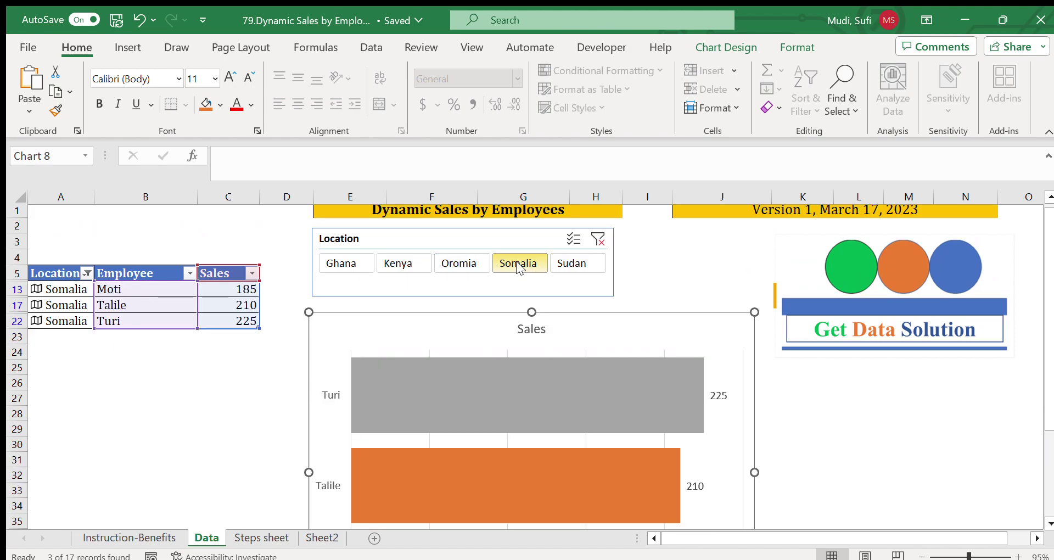
click(573, 266)
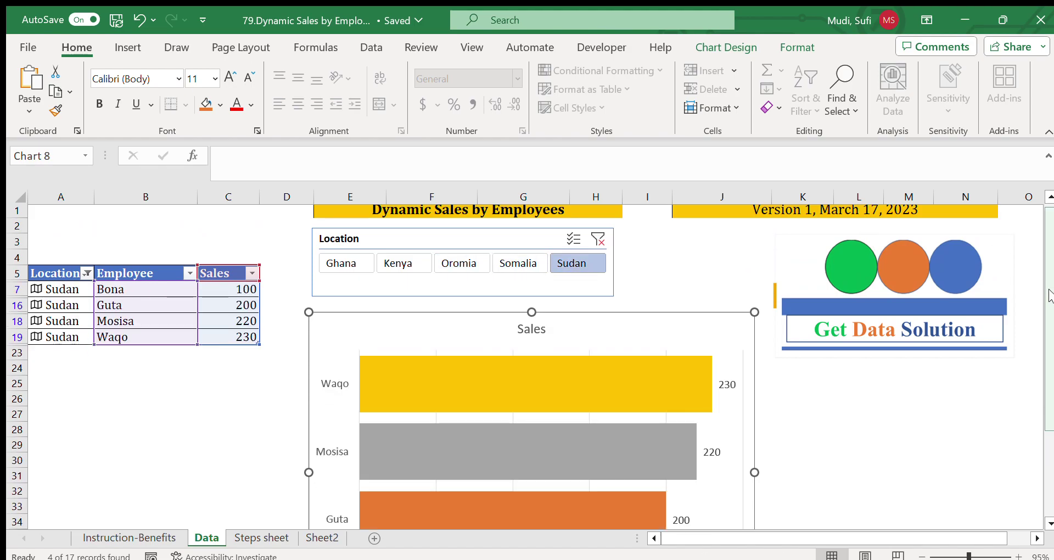
scroll(1049, 329, down, 3)
scroll(1050, 330, up, 3)
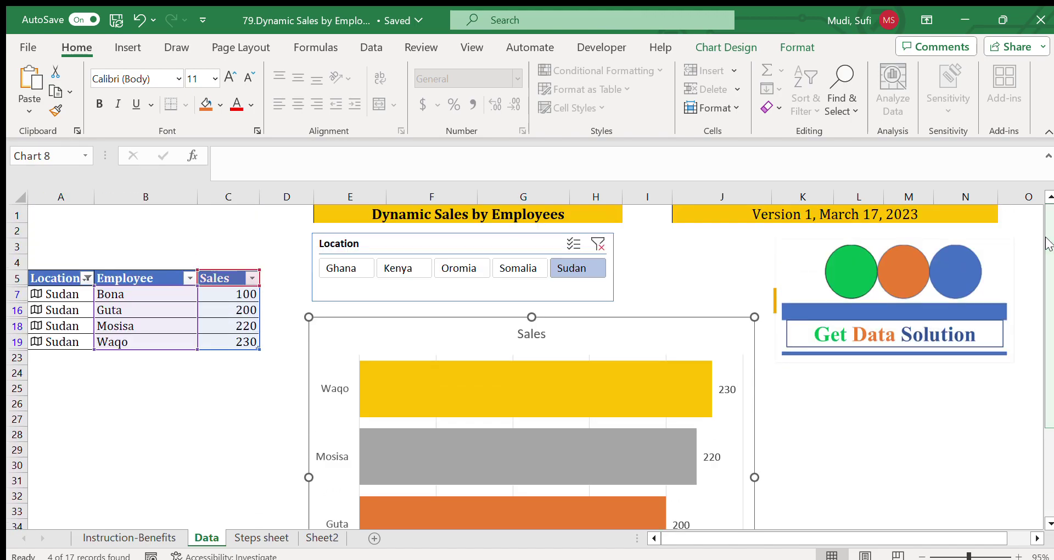
click(597, 243)
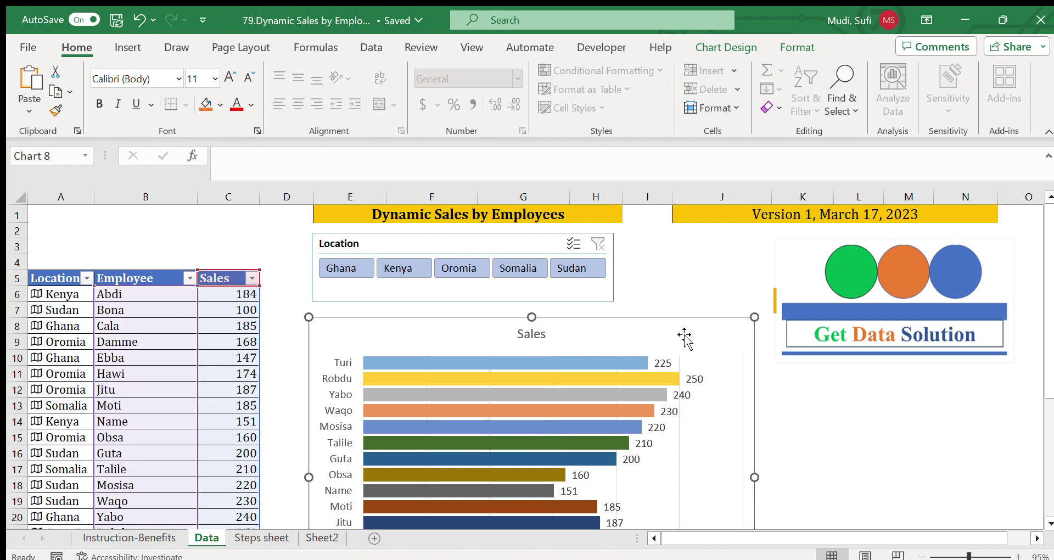
- Review the Instruction-Benefits lines E5–E17 and the recommended audience rows down to E21
click(162, 538)
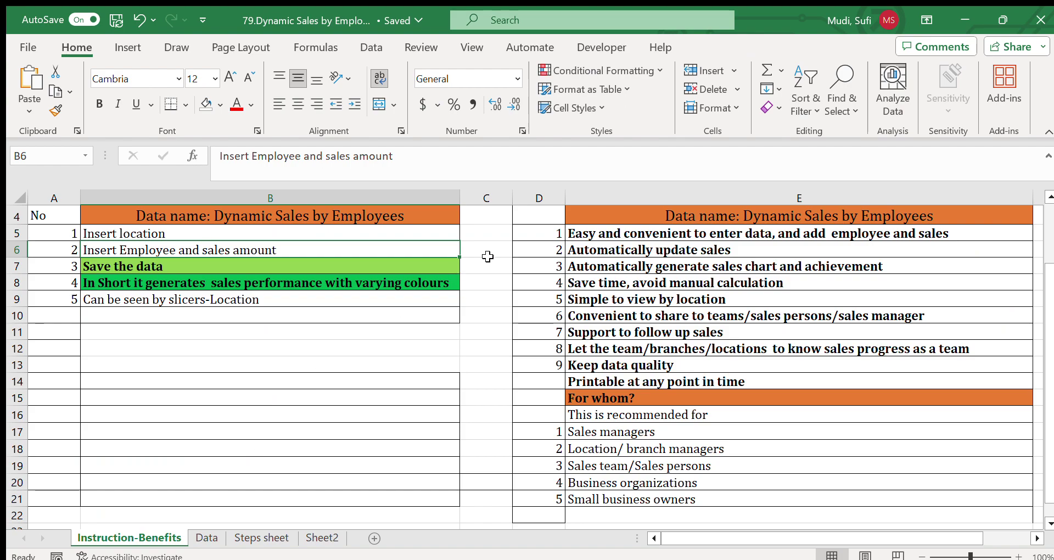
drag(604, 234, 628, 427)
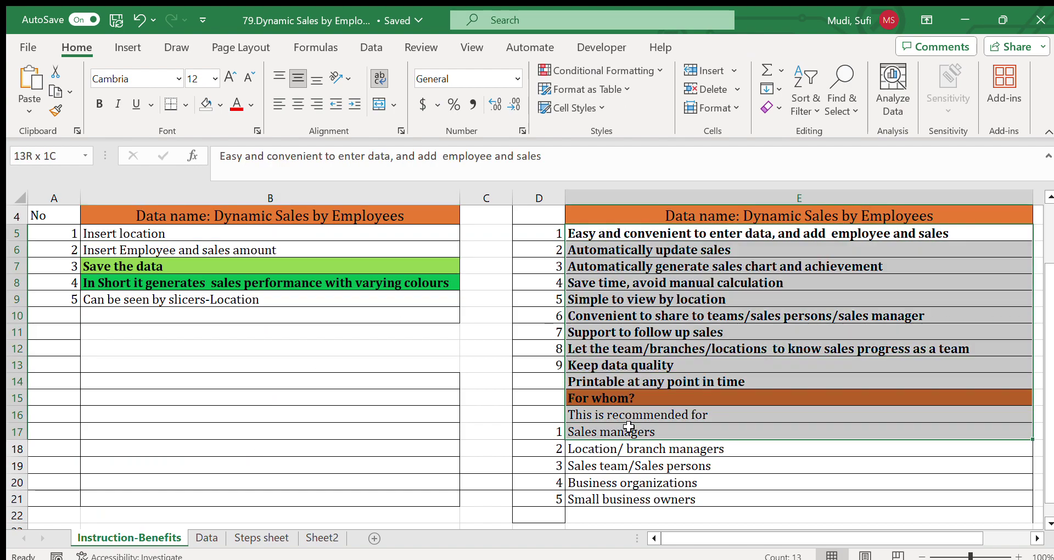
click(591, 235)
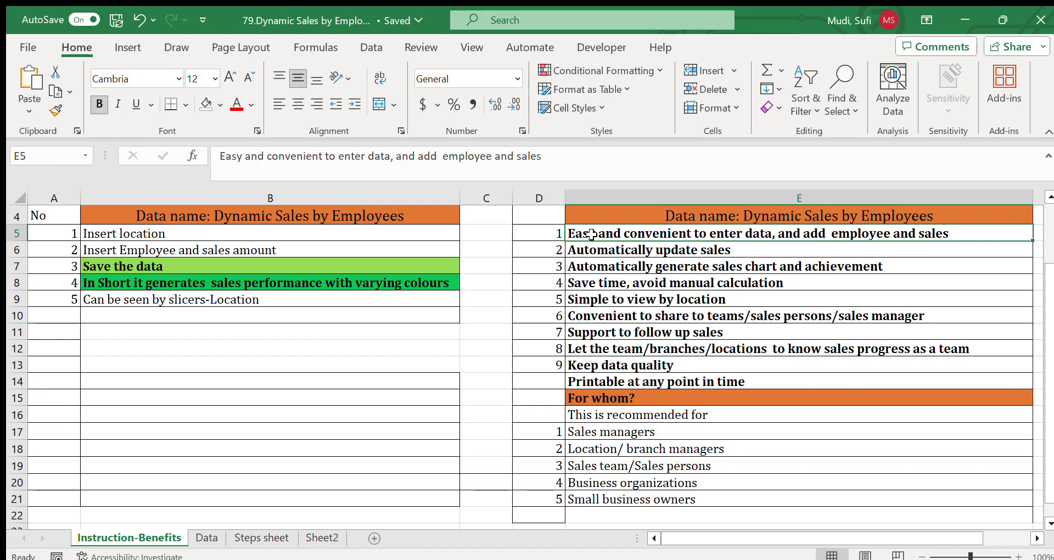
click(621, 253)
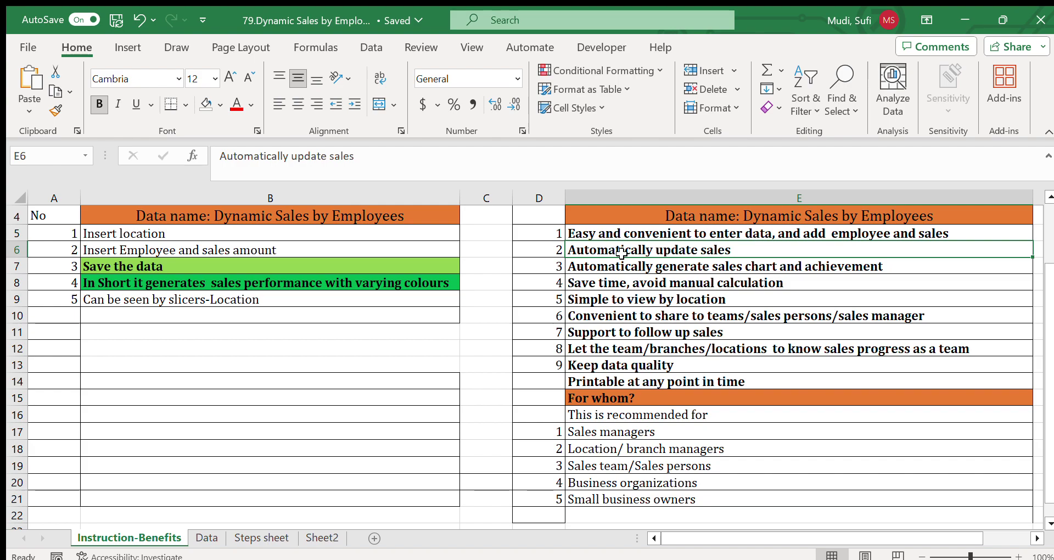
click(657, 268)
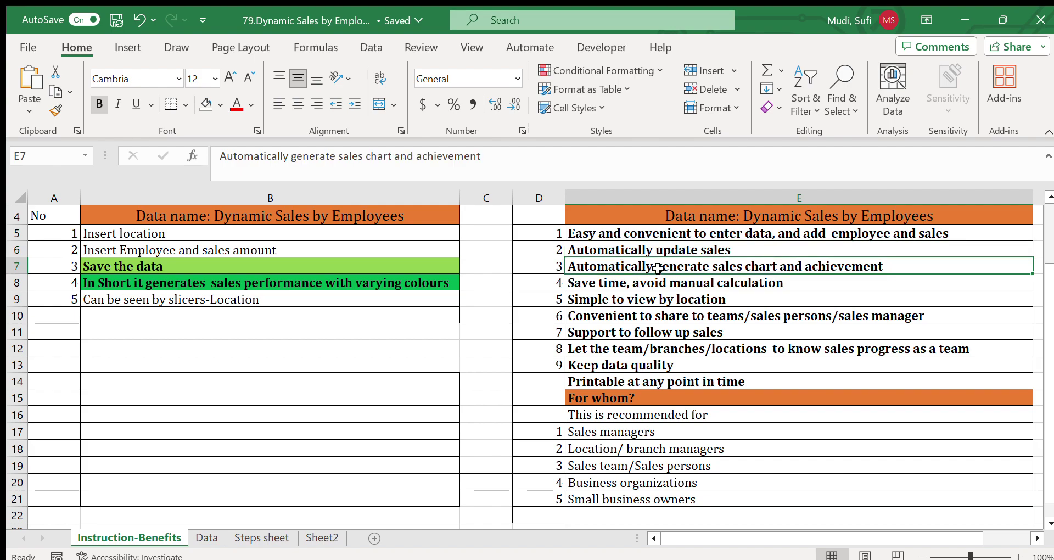
click(632, 281)
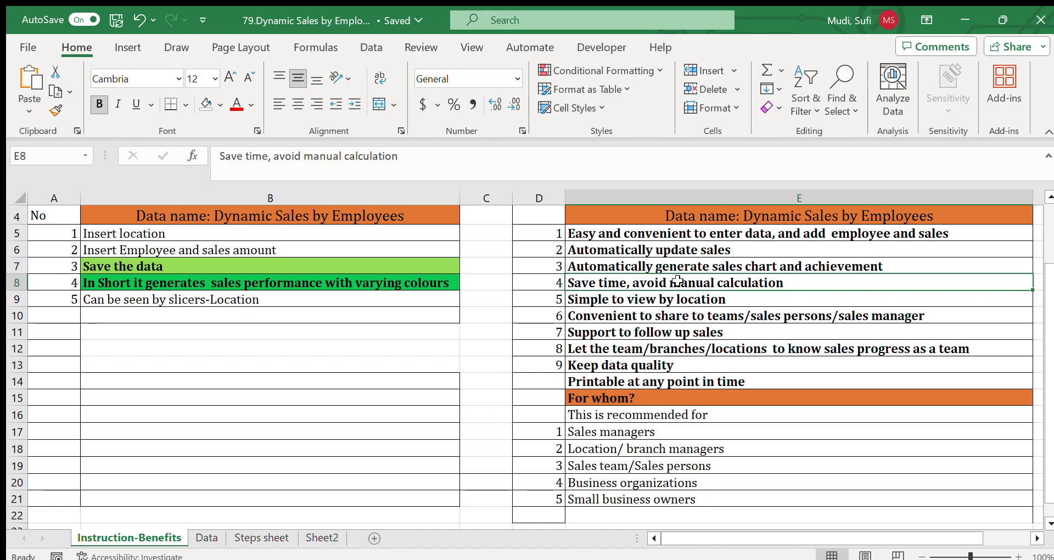
click(596, 335)
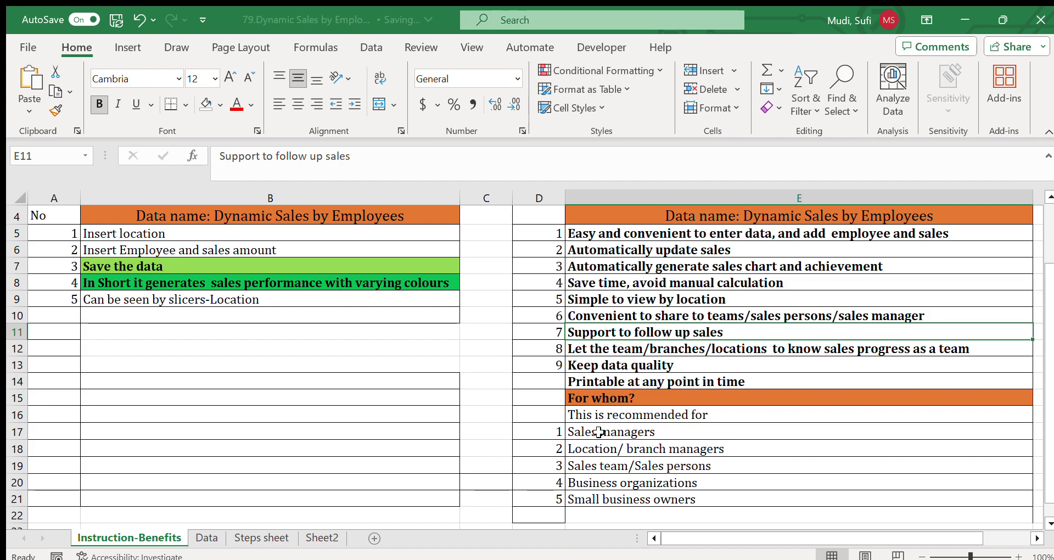
drag(592, 432, 599, 497)
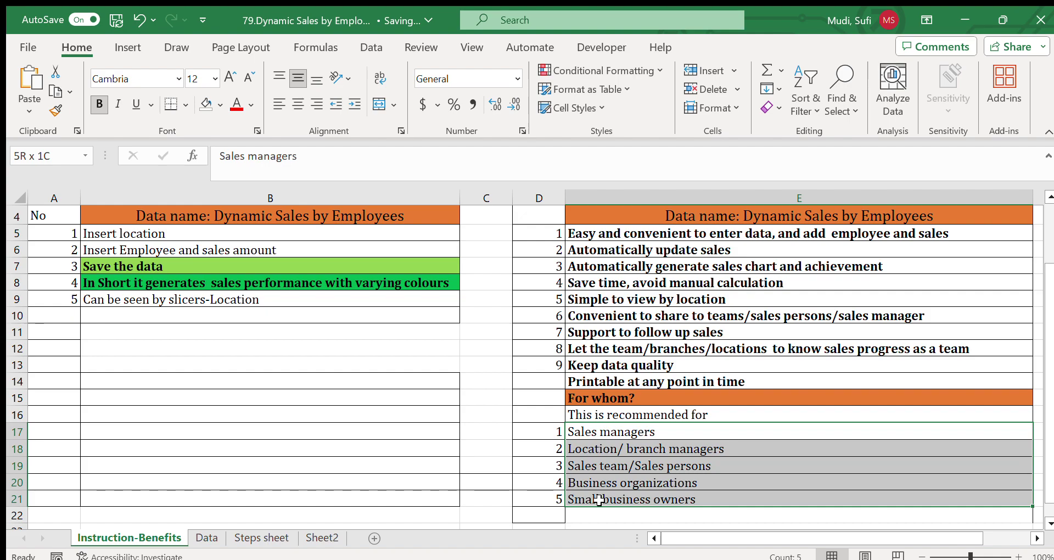
drag(598, 499, 603, 522)
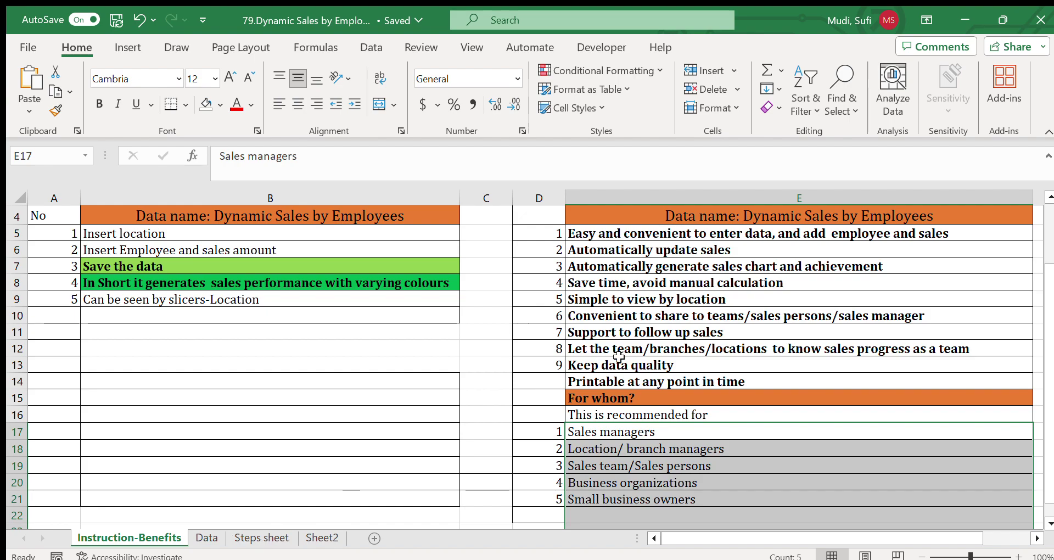
- Filter the Data sheet to Kenya then Oromia, clear the filter, and show Sheet2
click(209, 538)
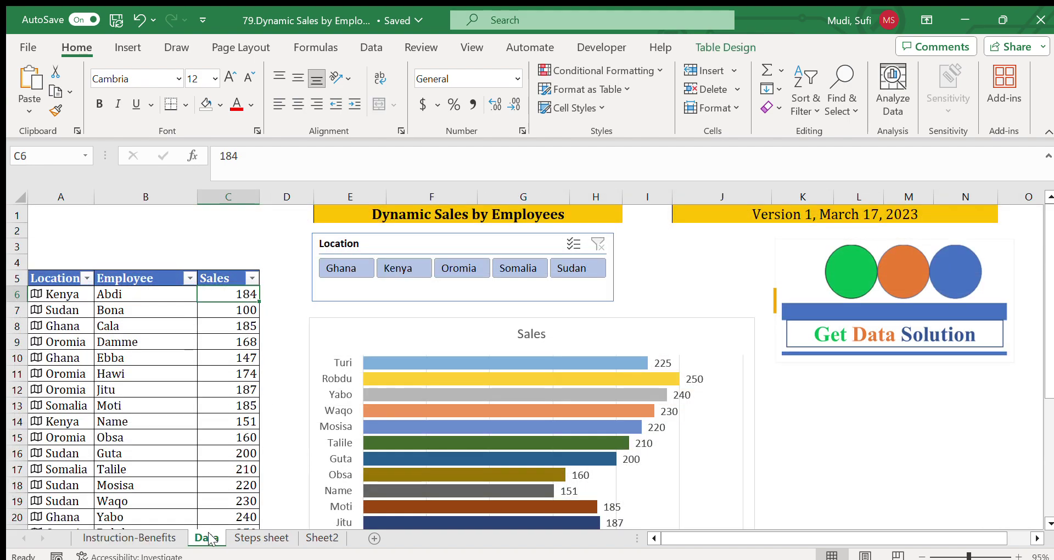
click(409, 273)
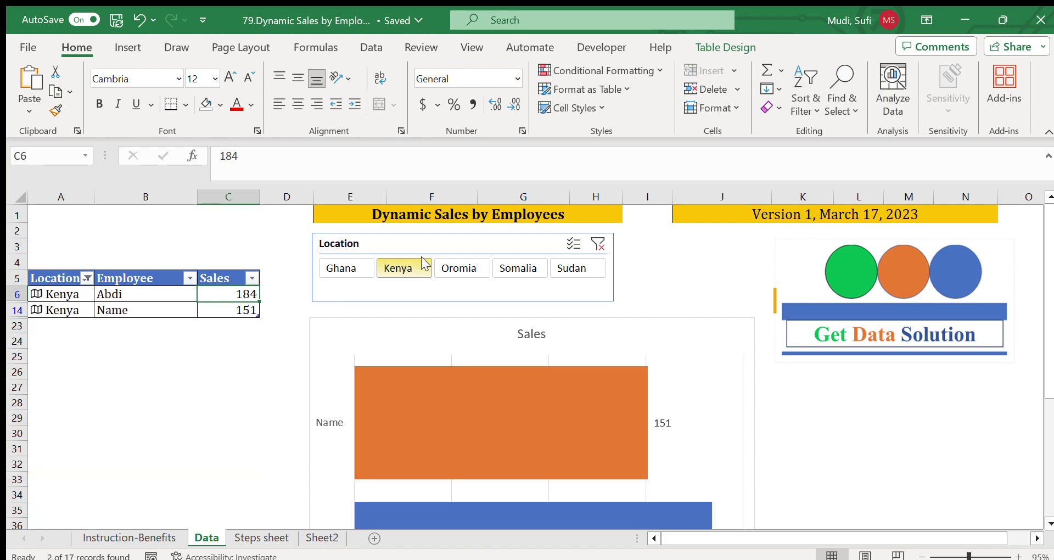
click(469, 266)
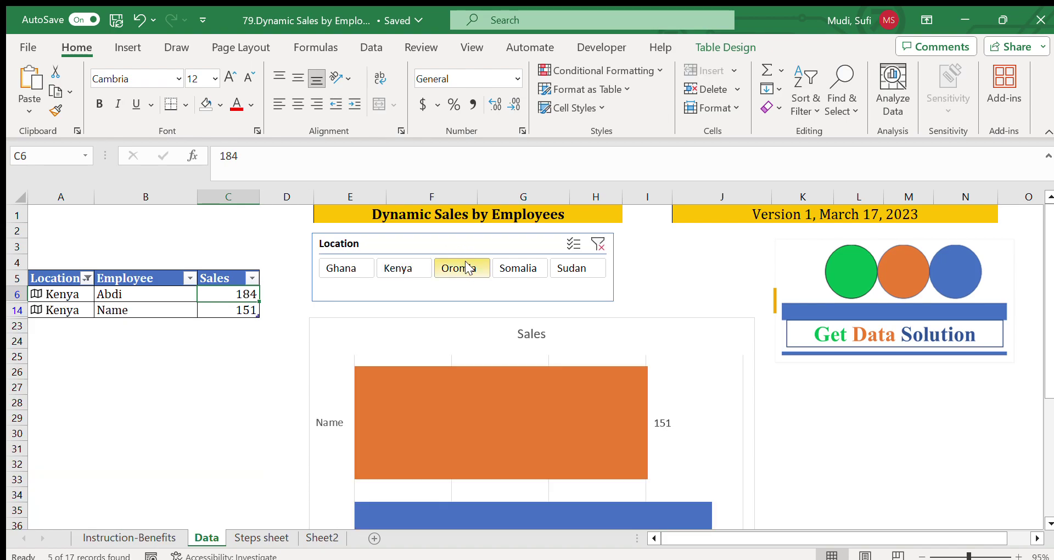
click(596, 244)
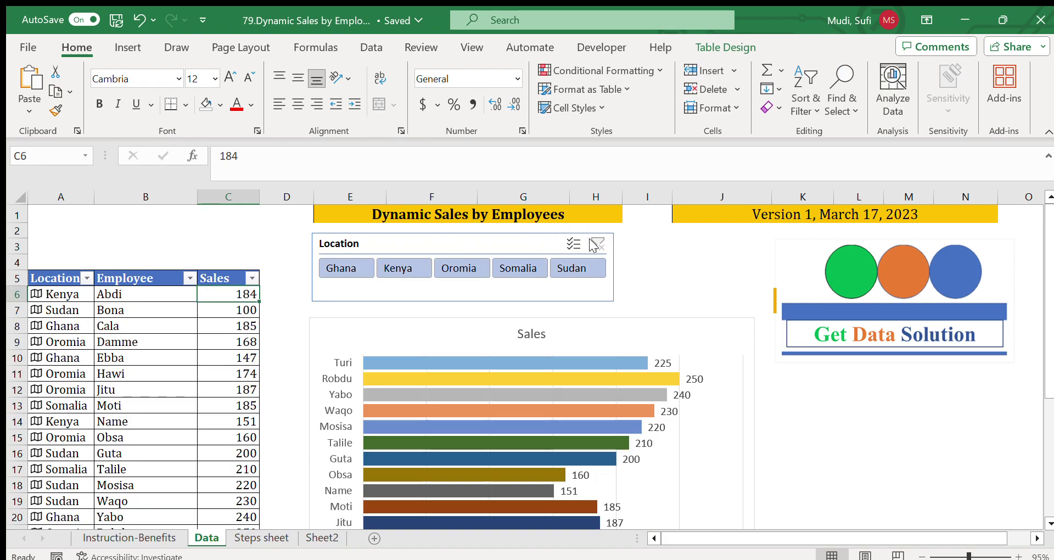
click(324, 538)
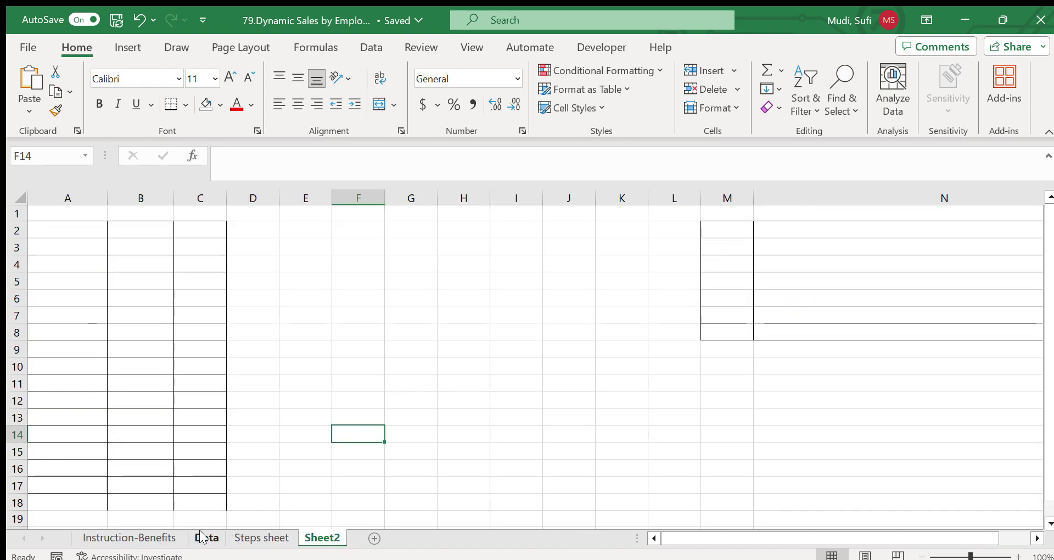
- Copy the steps table A1:B8 from the Steps sheet into Sheet2 at M1
click(237, 537)
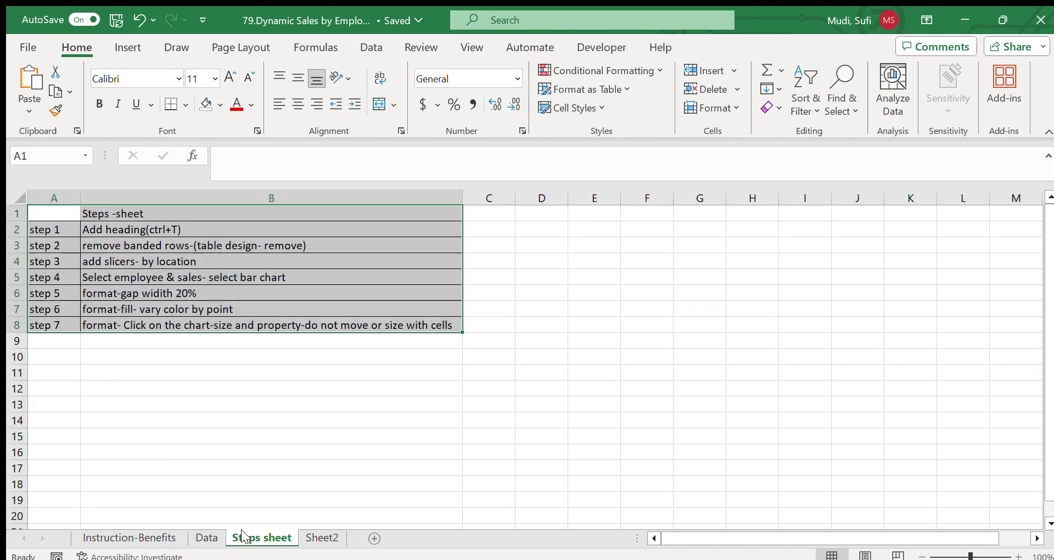
click(64, 212)
mouse_move(64, 212)
mouse_down()
mouse_move(179, 308)
mouse_move(176, 325)
mouse_up()
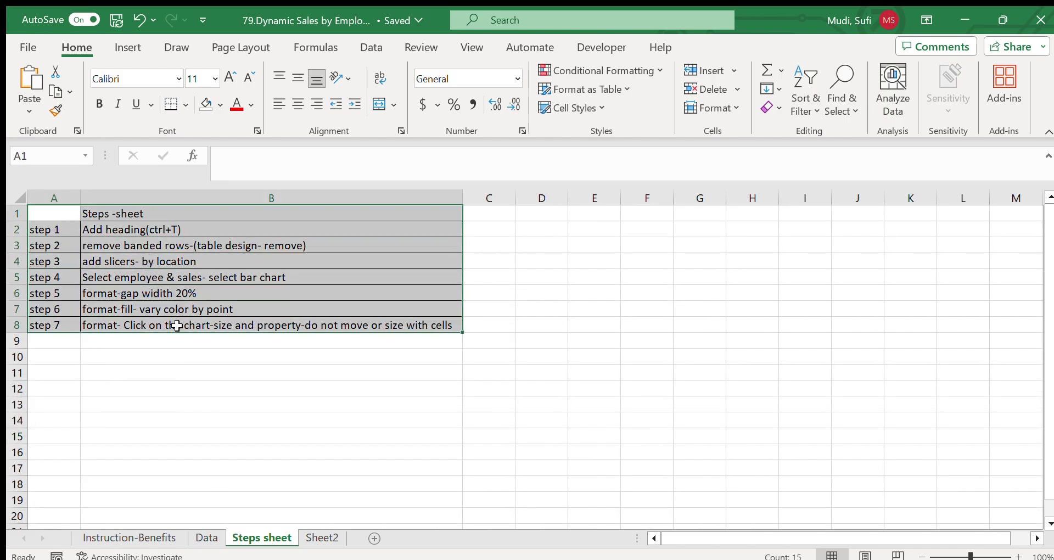
click(54, 90)
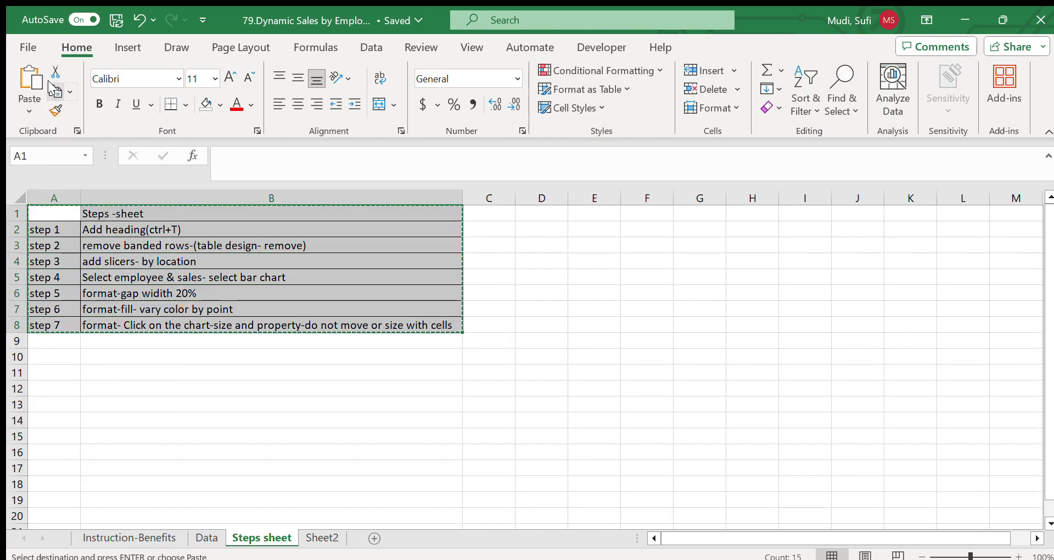
click(326, 538)
click(727, 214)
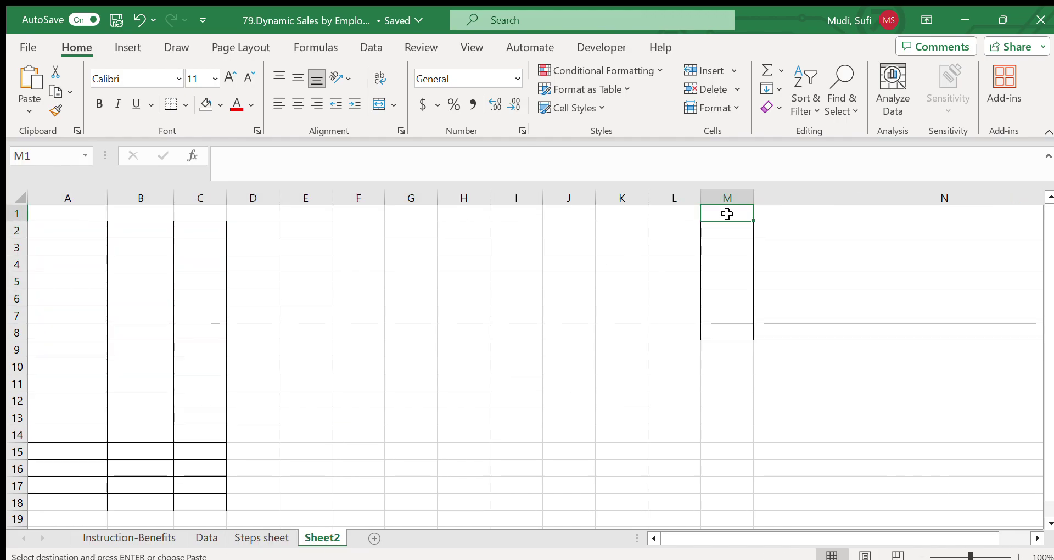
click(30, 79)
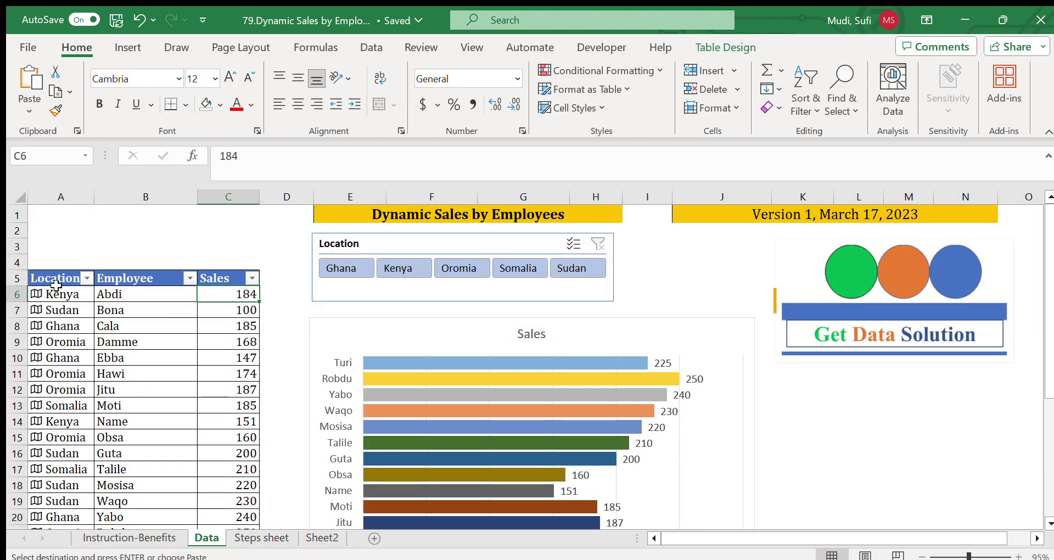
- Copy the sales table's data rows into Sheet2 starting at A2
drag(61, 295, 224, 485)
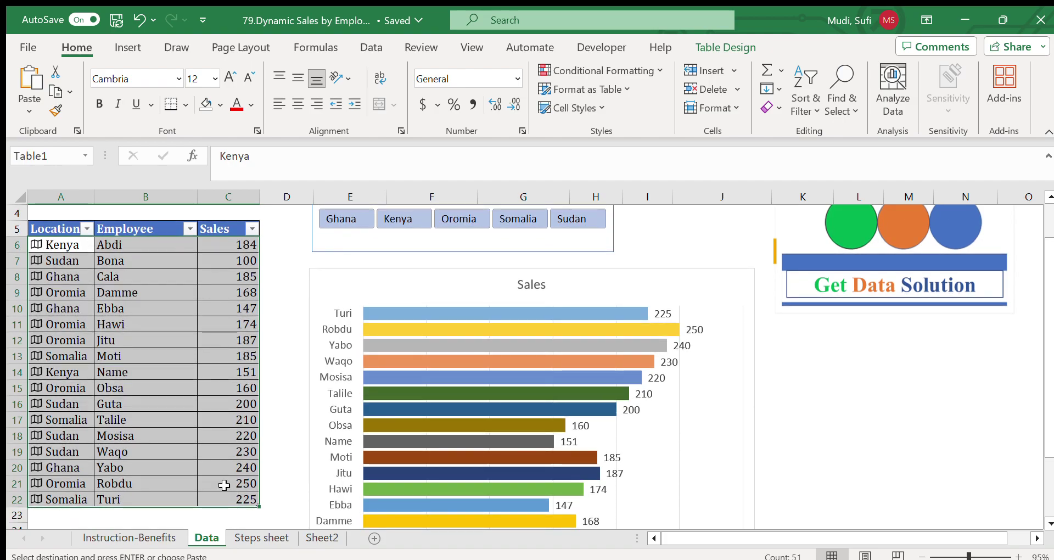
click(53, 90)
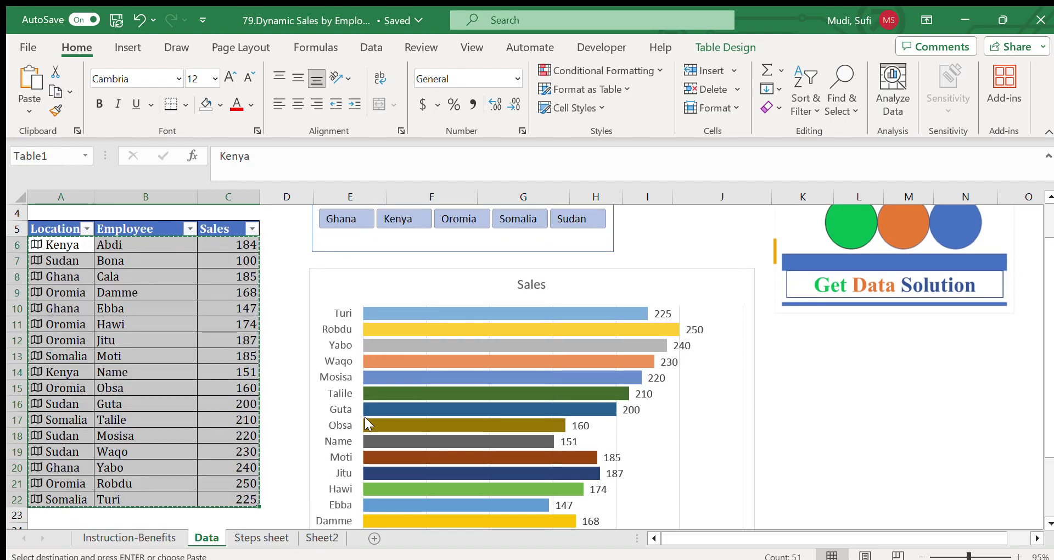
click(324, 539)
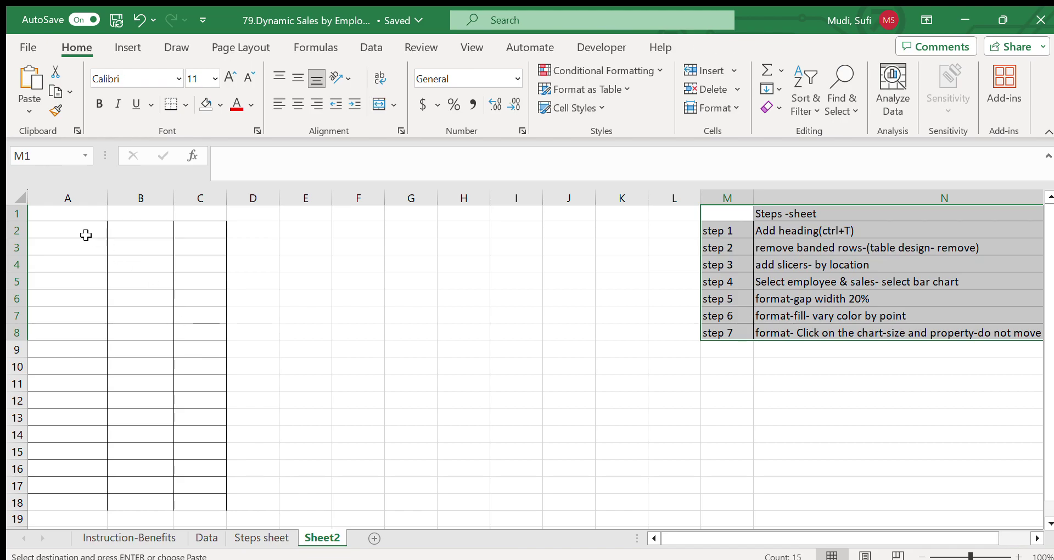
click(75, 230)
click(30, 80)
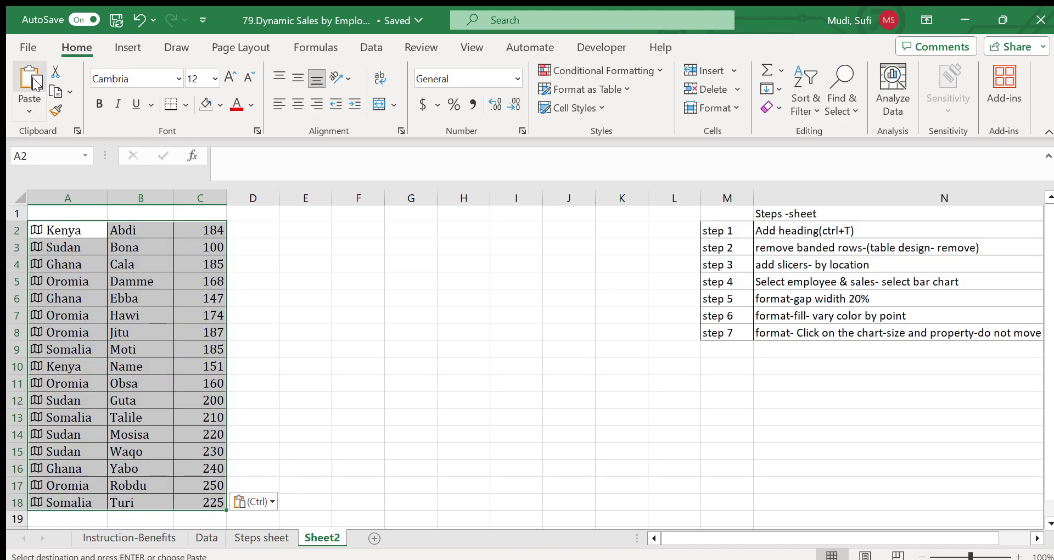
click(293, 317)
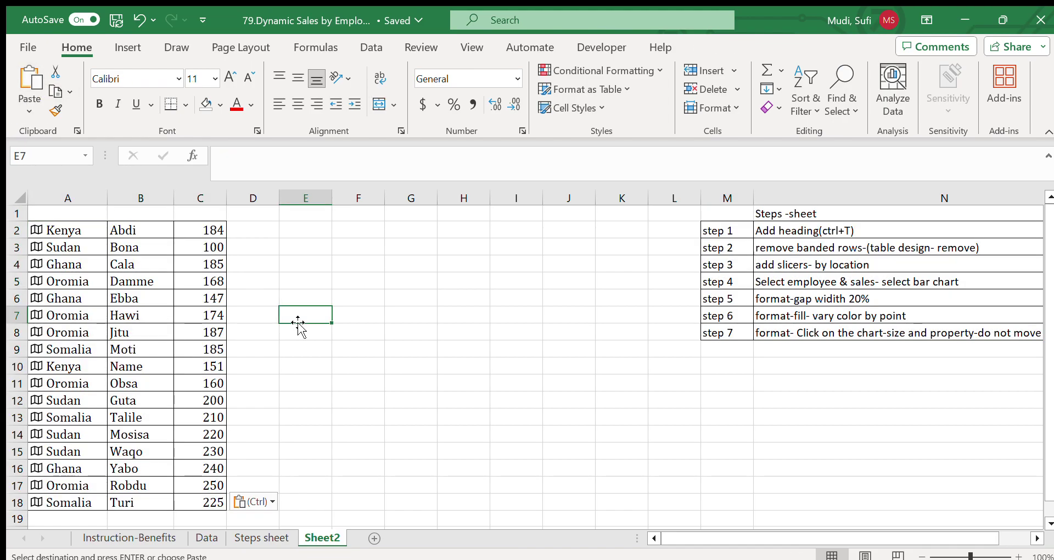
click(92, 213)
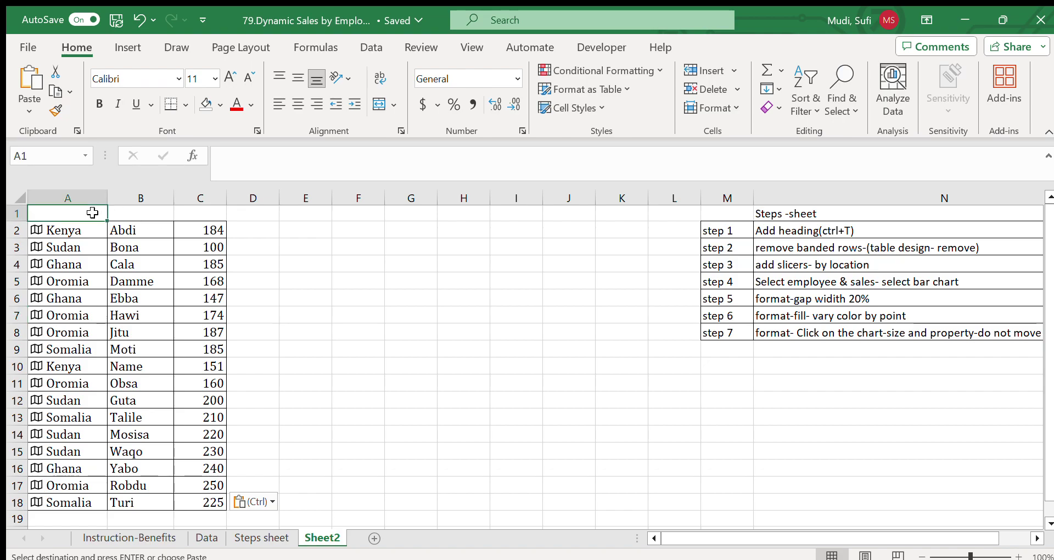
text(Location)
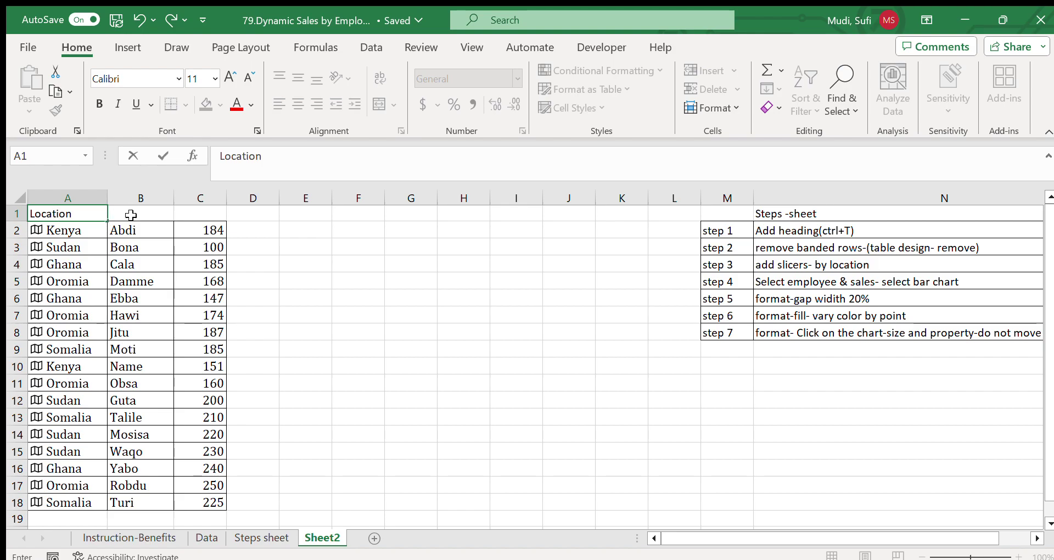
click(131, 215)
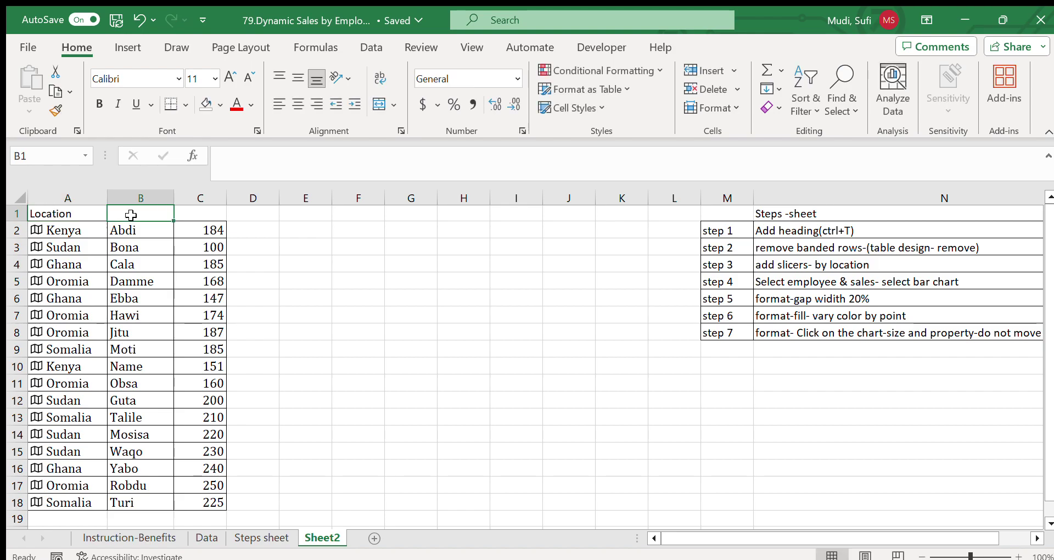
text(Em)
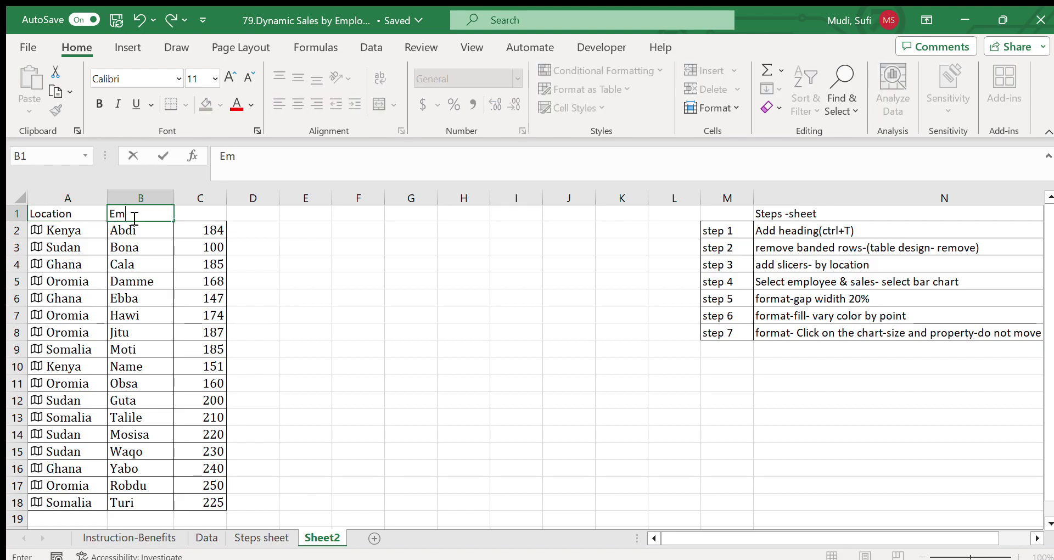
text(ployee)
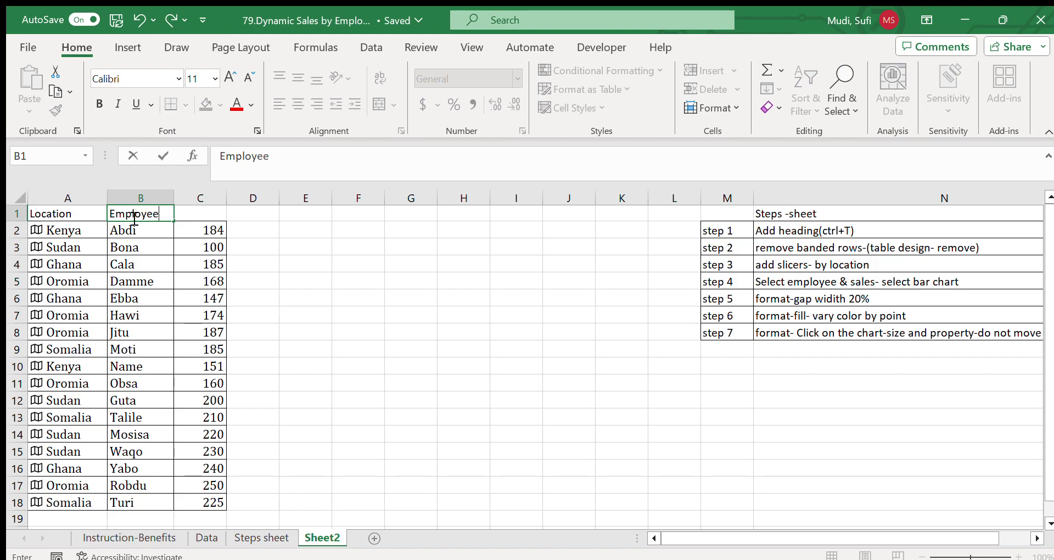
key(Tab)
text(Sa)
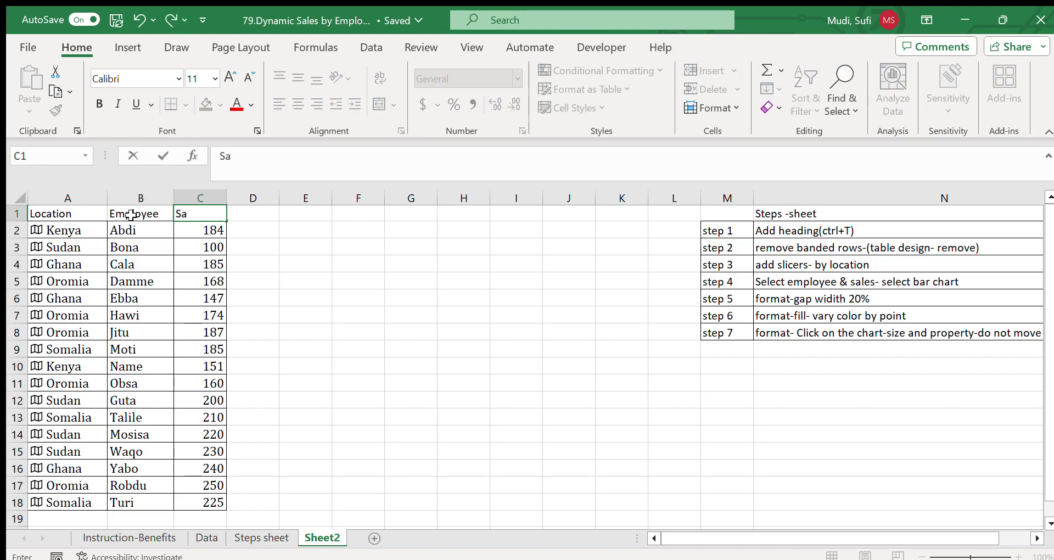
click(276, 297)
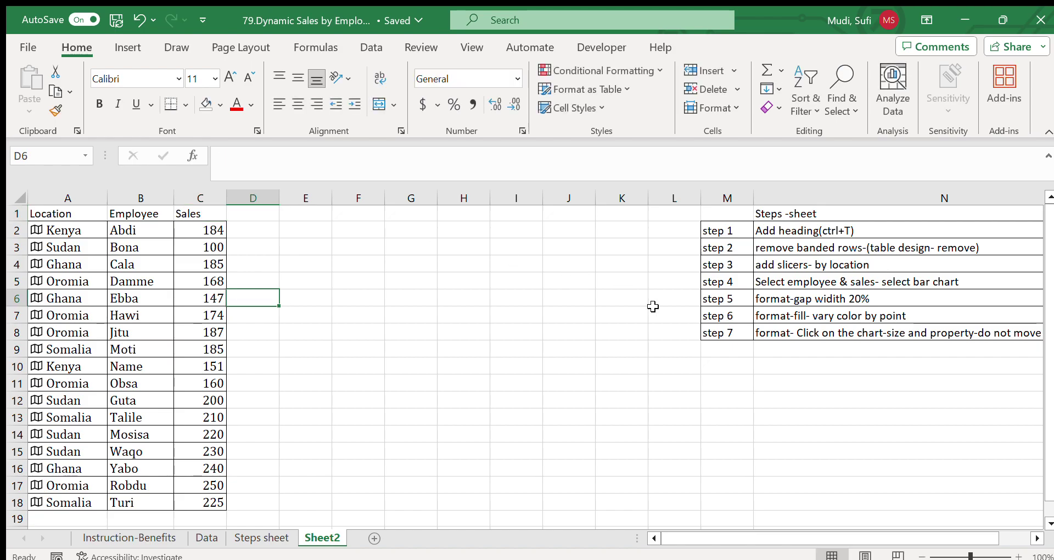
- Convert the sales data in A1:C18 into an Excel table (Table2) with Ctrl+T
drag(784, 232, 786, 330)
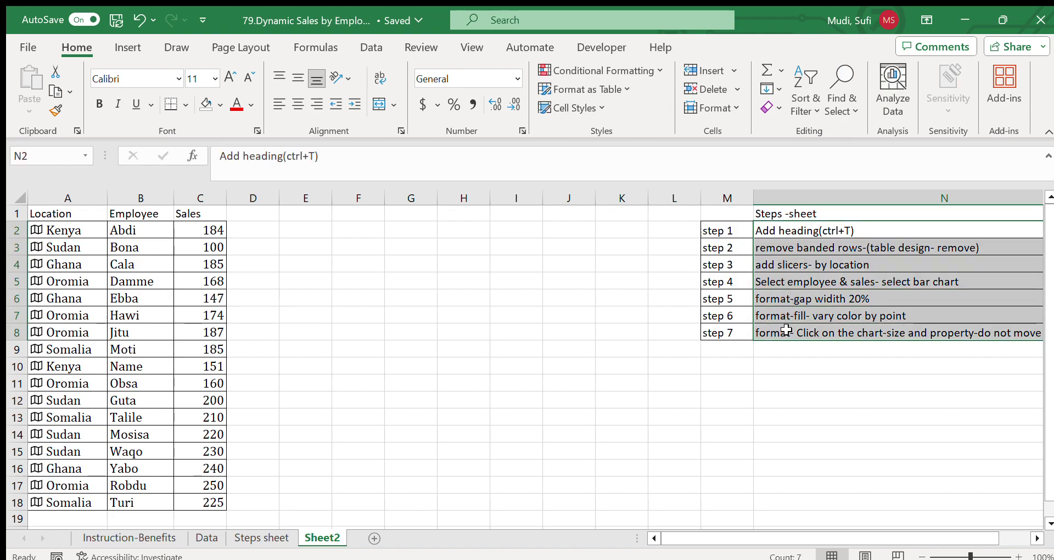
click(777, 230)
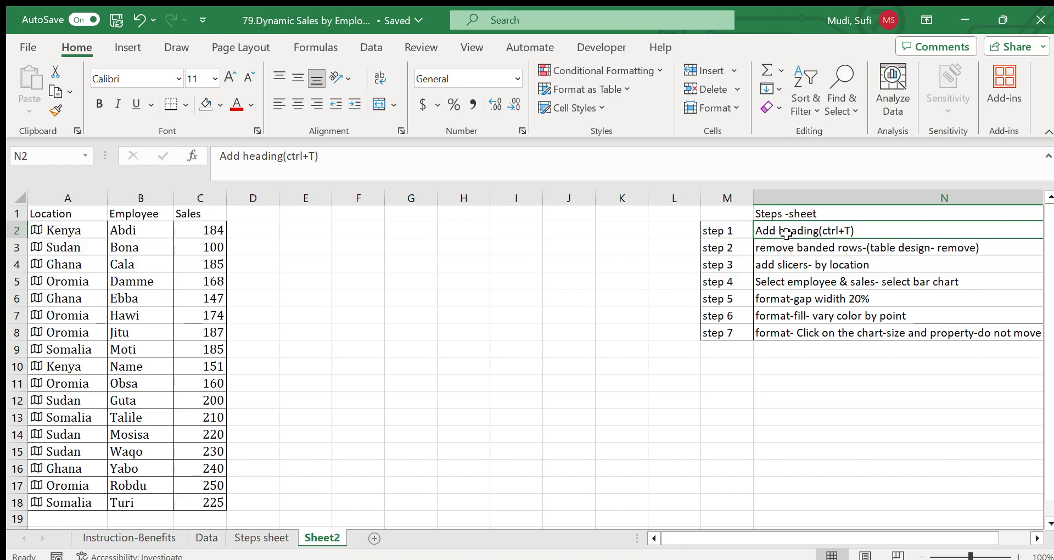
click(147, 231)
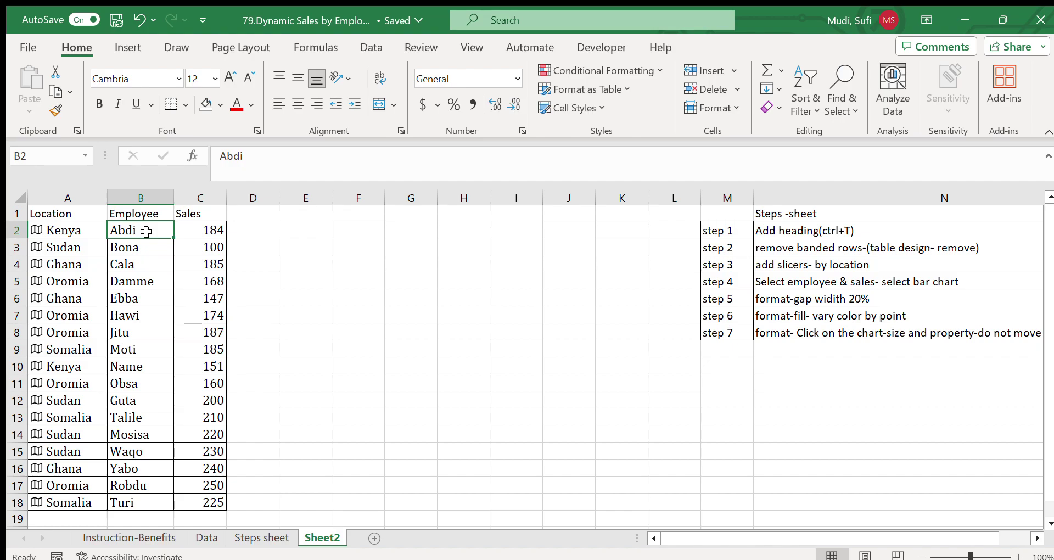
key(ctrl+t)
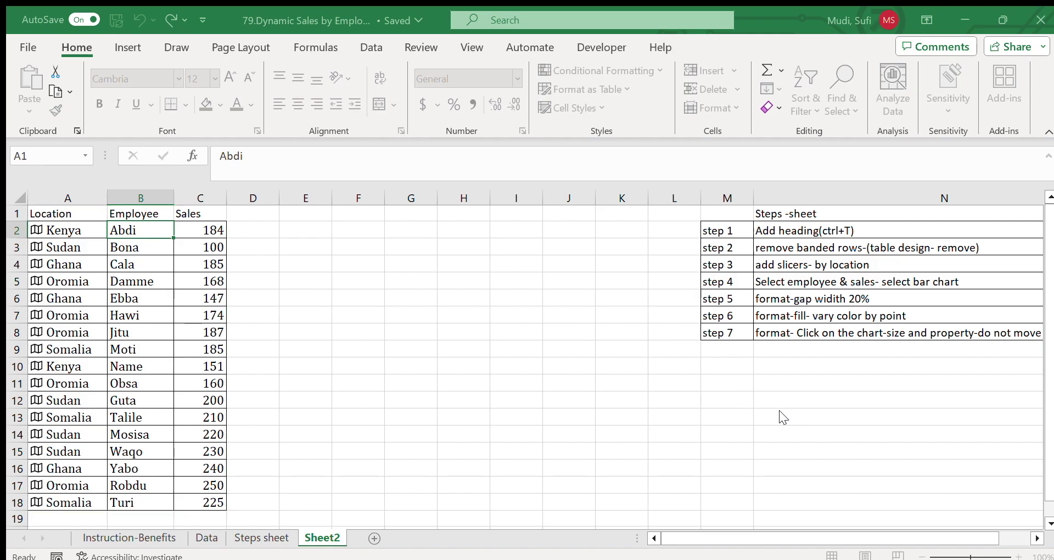
key(Return)
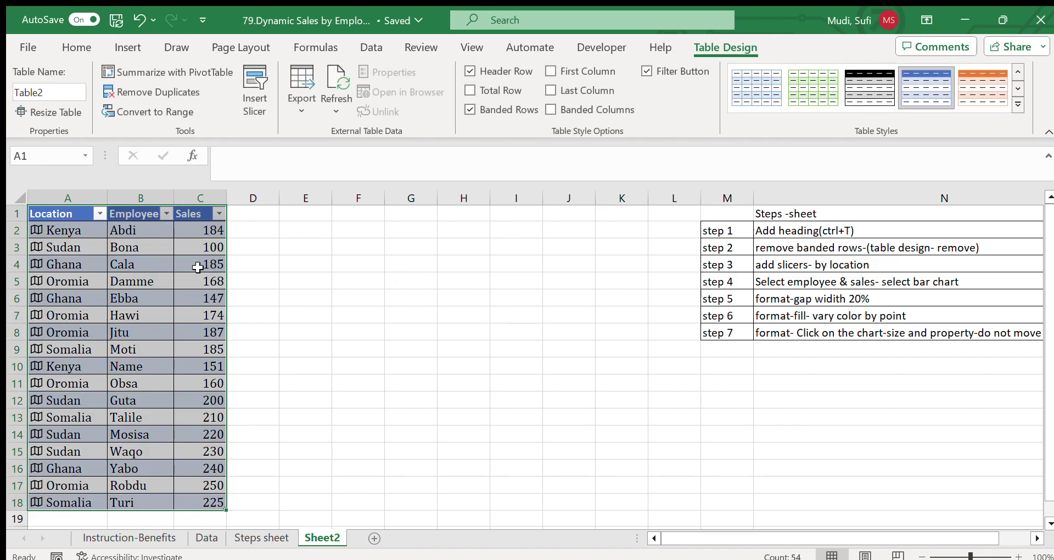
- Autofit column A to the Location header and turn off Banded Rows for Table2
double_click(107, 199)
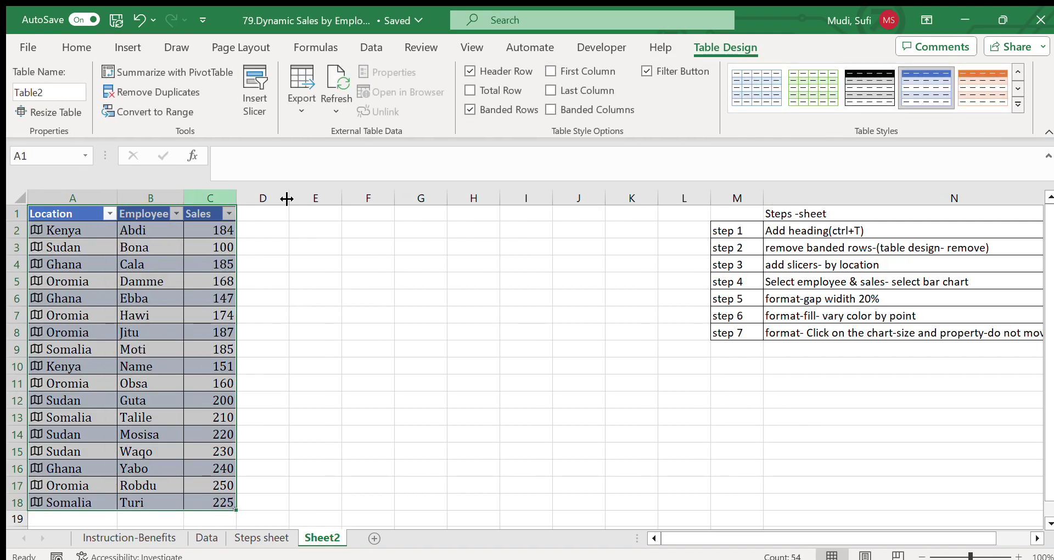
click(789, 249)
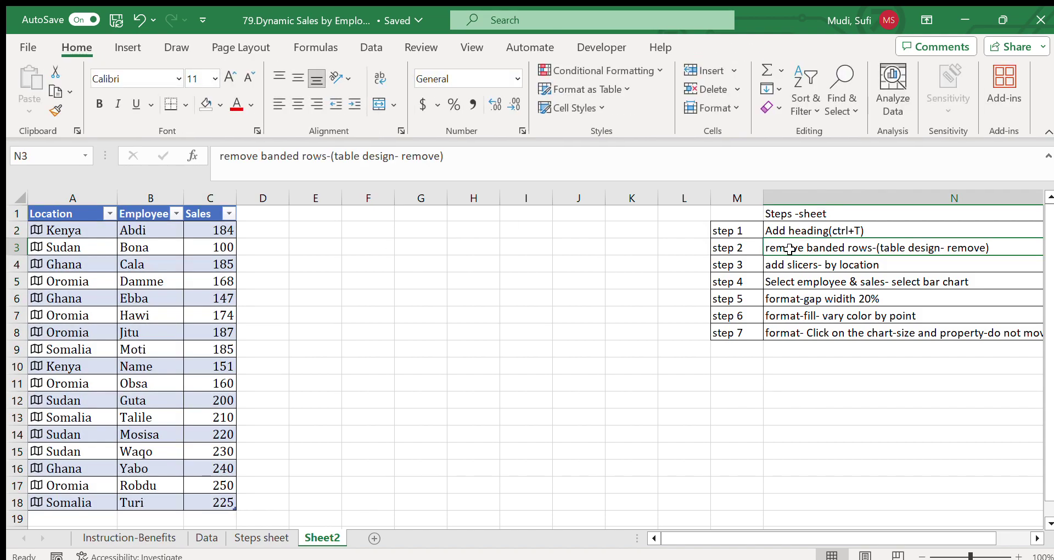
click(203, 232)
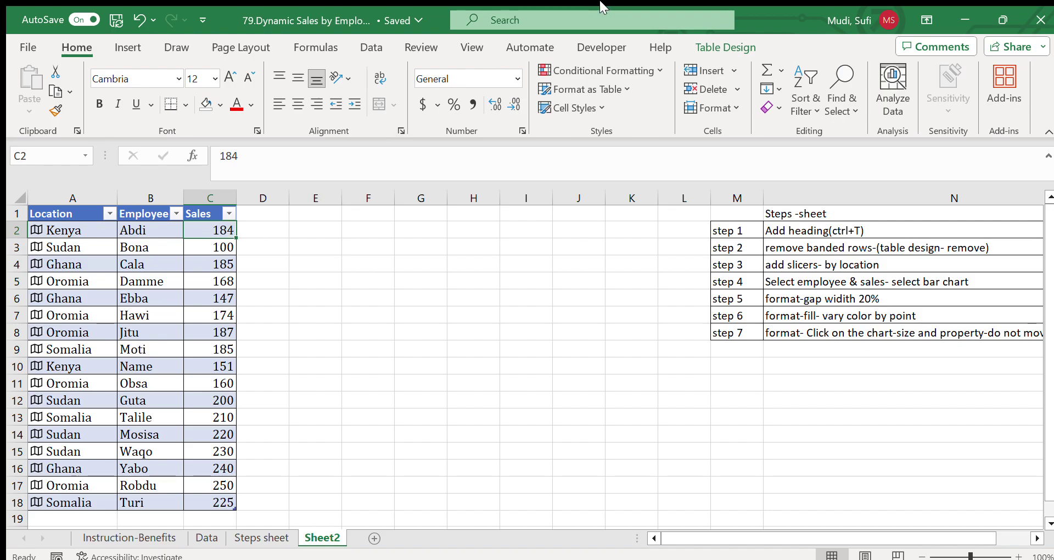
click(703, 46)
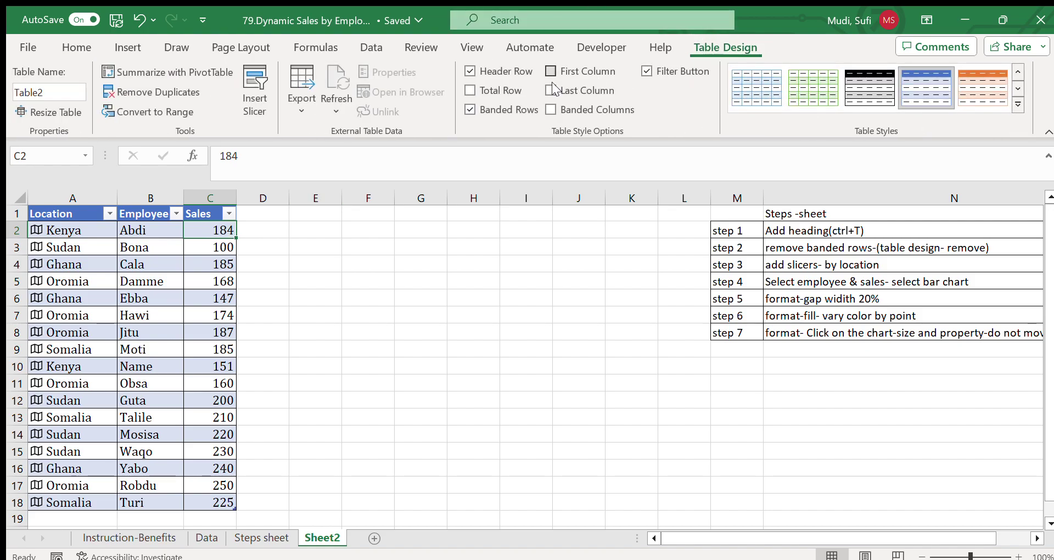
click(470, 110)
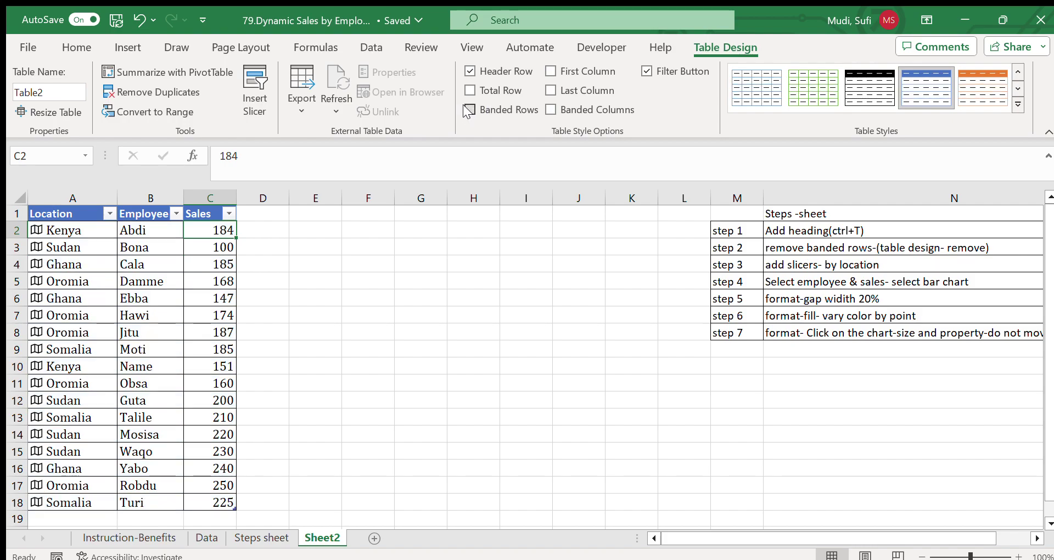
click(199, 277)
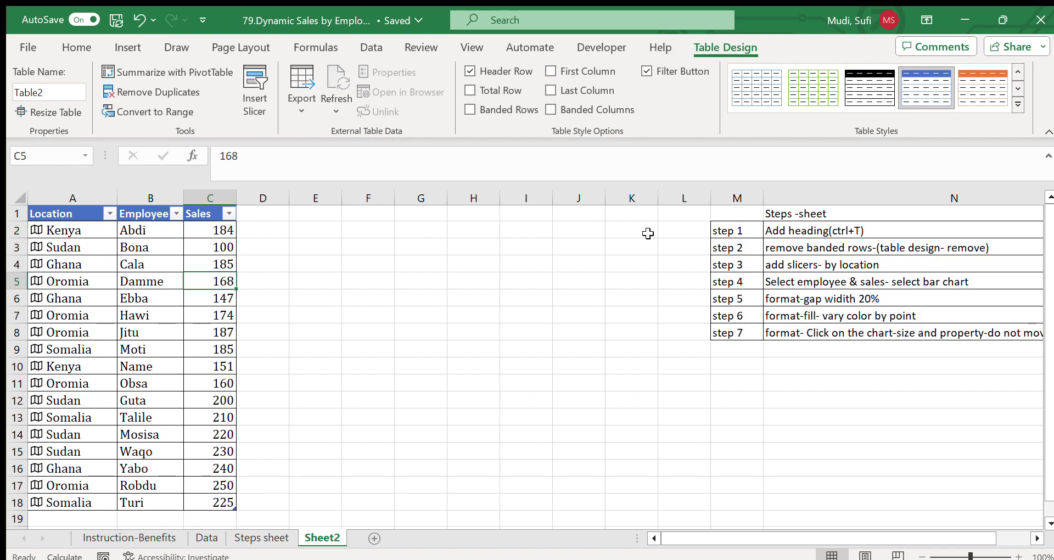
click(746, 263)
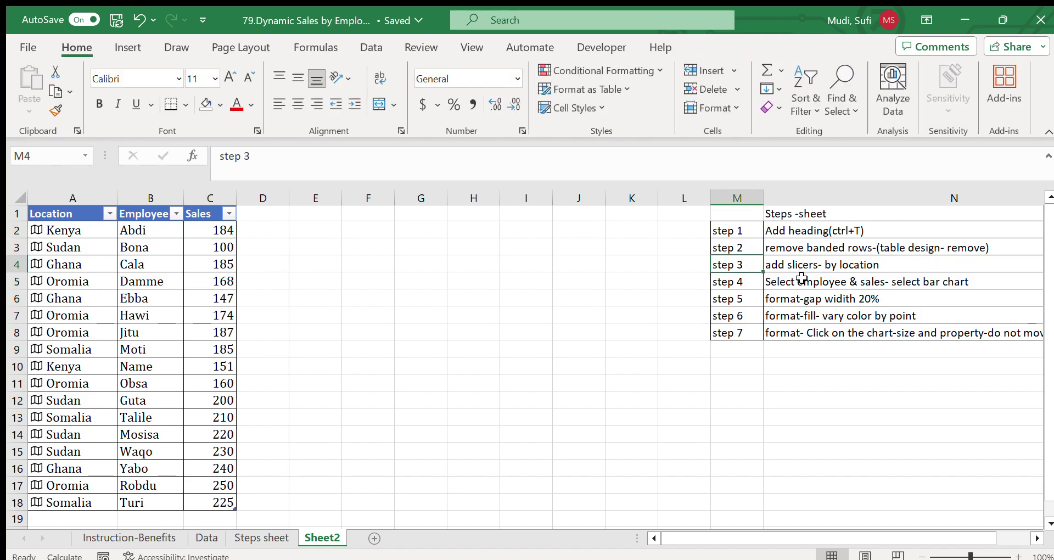
- Insert a Location slicer, shorten it to its five buttons, and place it over columns F–I
click(202, 251)
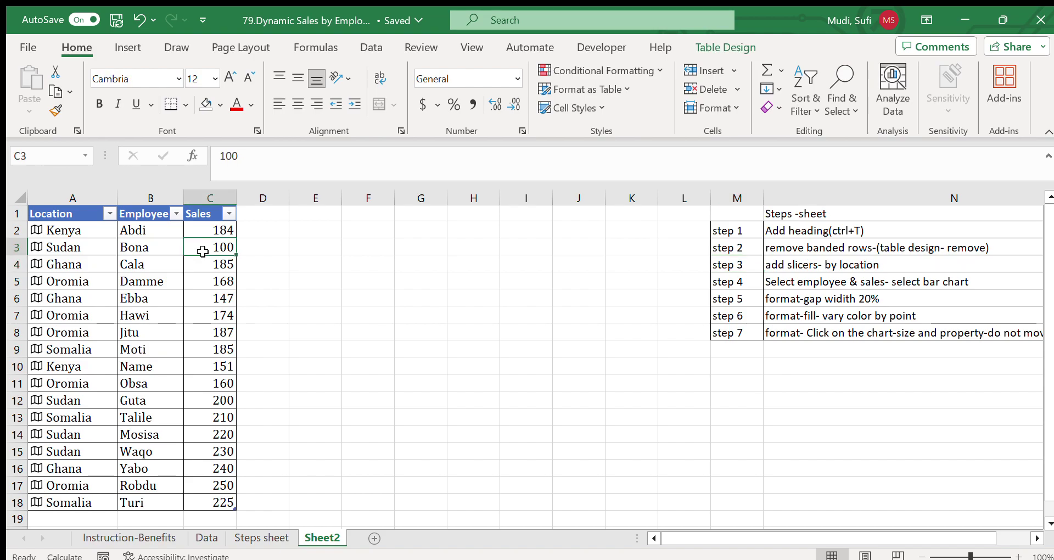
click(126, 48)
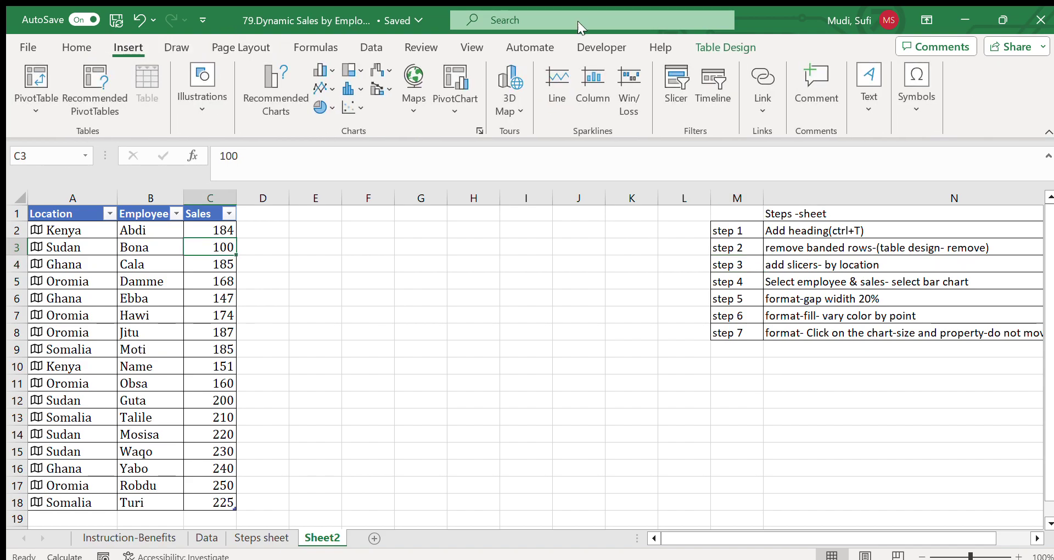
click(677, 83)
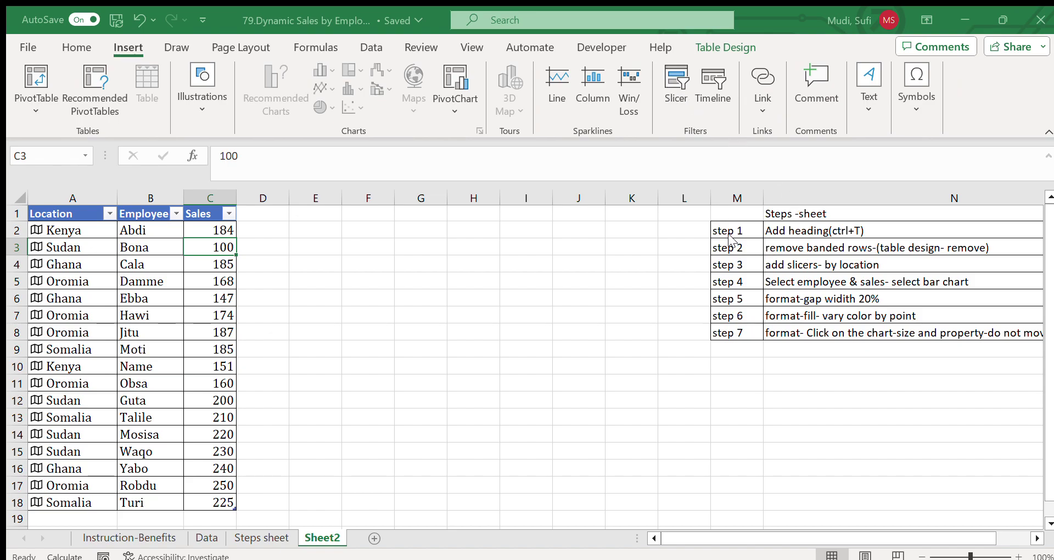
click(785, 538)
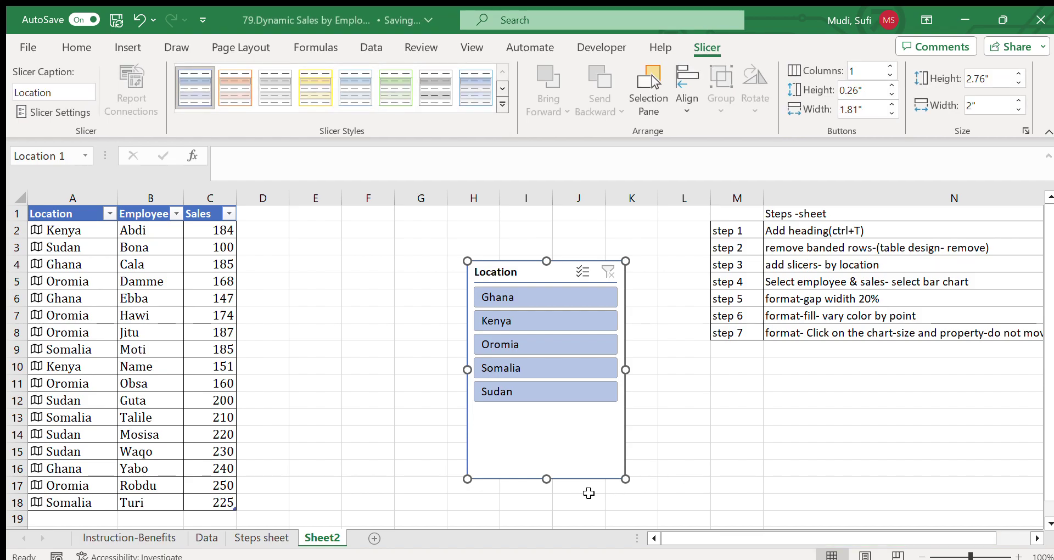
drag(546, 480, 545, 458)
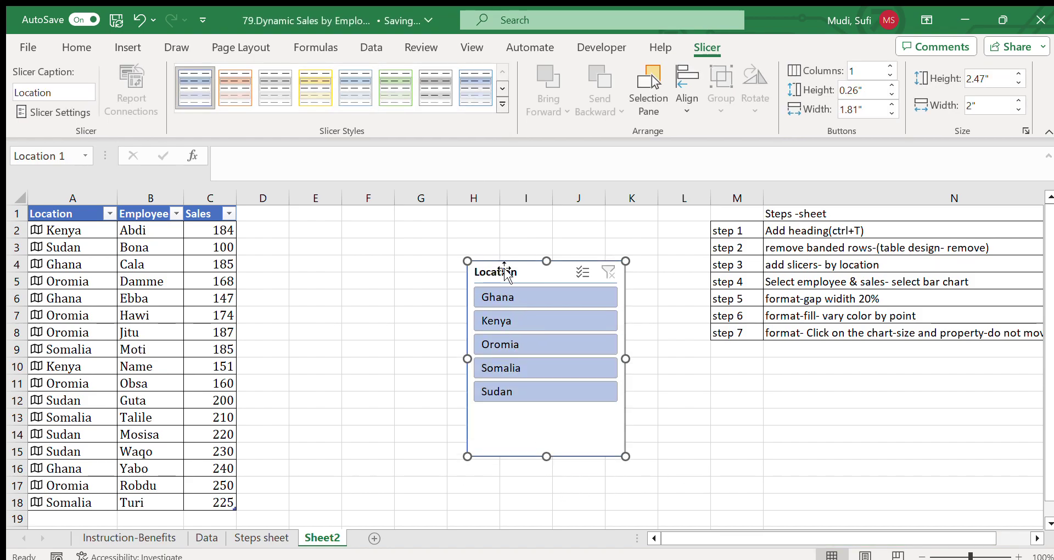
drag(522, 269, 420, 214)
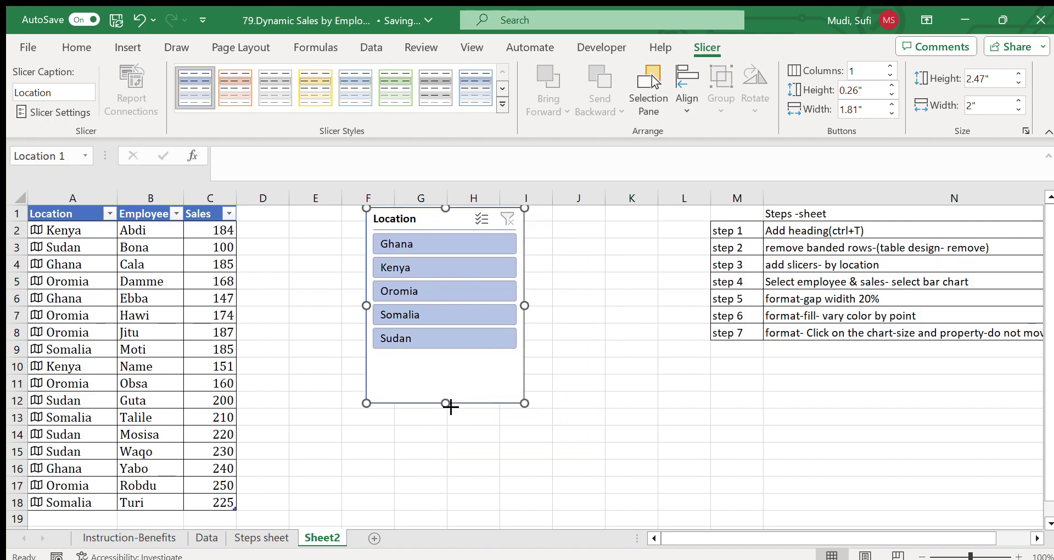
drag(450, 407, 450, 361)
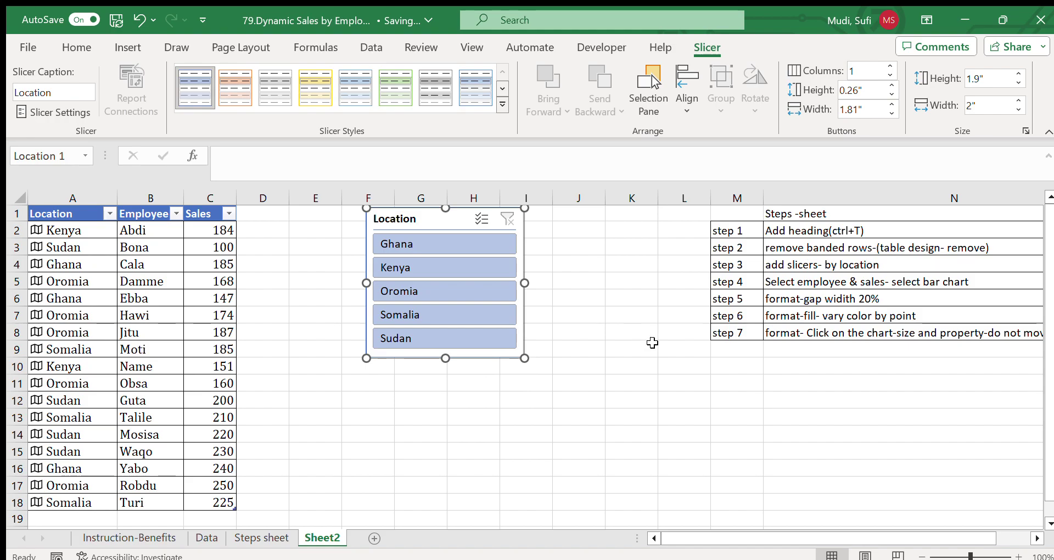
click(794, 279)
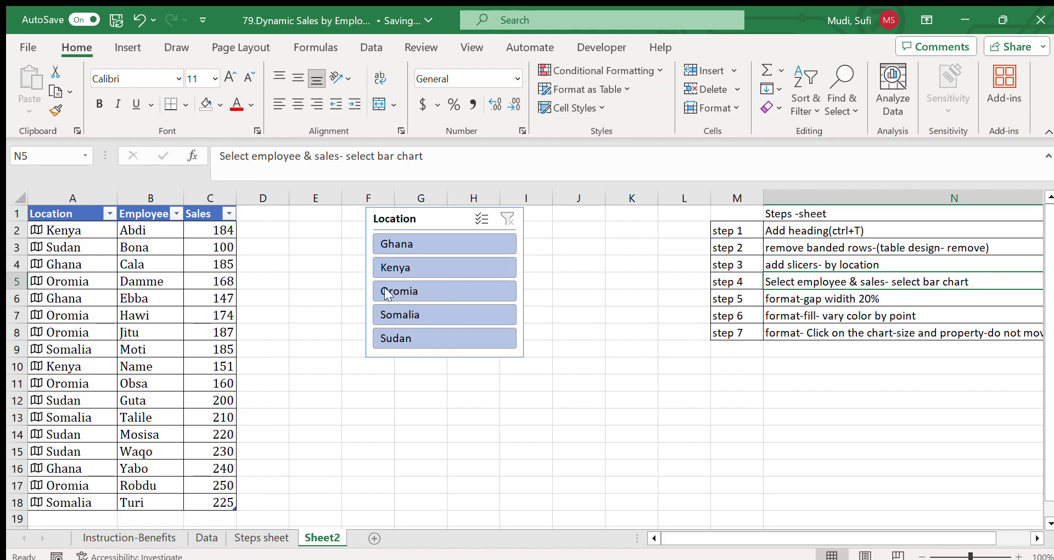
drag(159, 231, 217, 500)
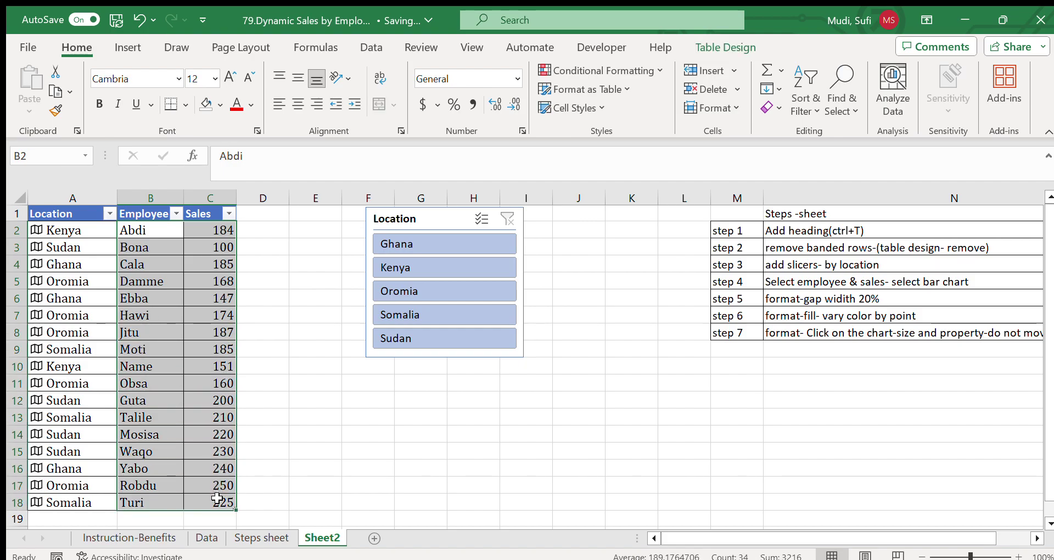
- Insert a bar chart of employee sales with Alt+F1 and move it below the Location slicer
click(125, 48)
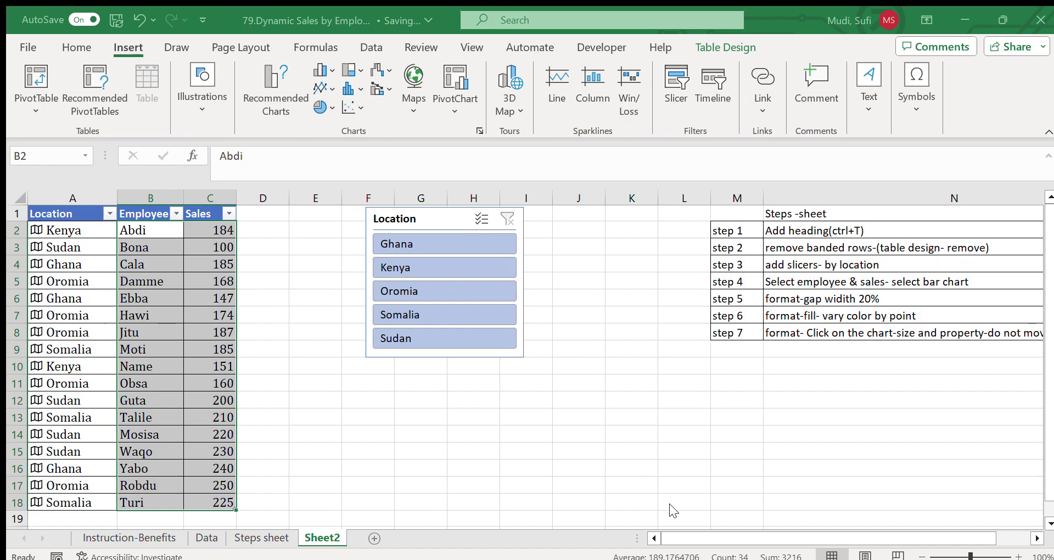
key(alt+F1)
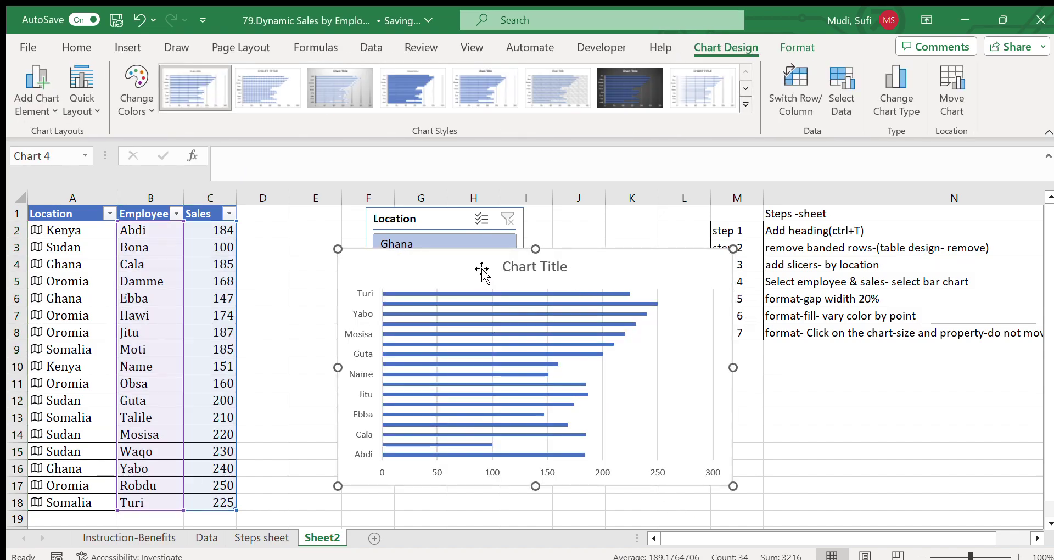
drag(482, 271, 536, 387)
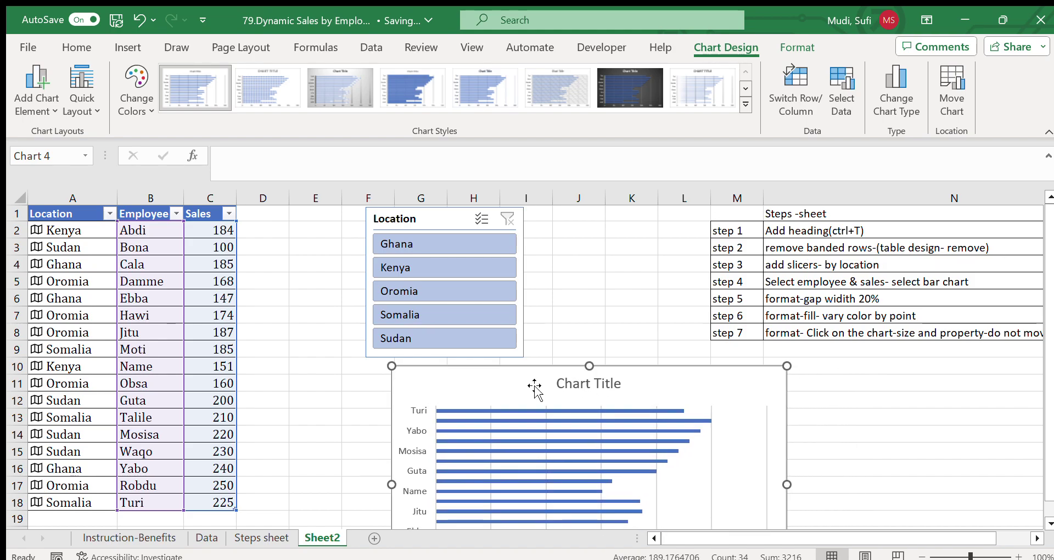
click(1048, 522)
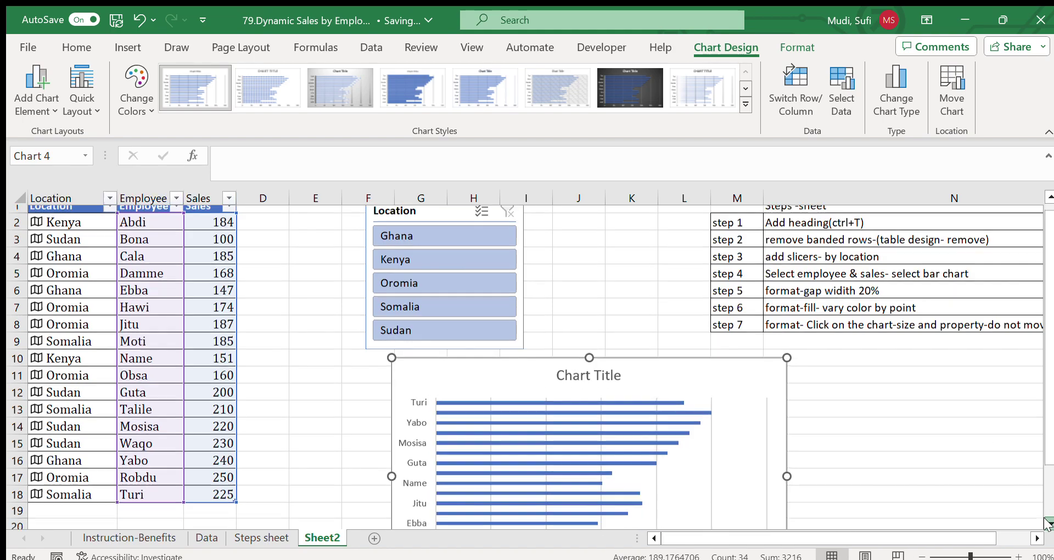
click(1047, 522)
click(1047, 523)
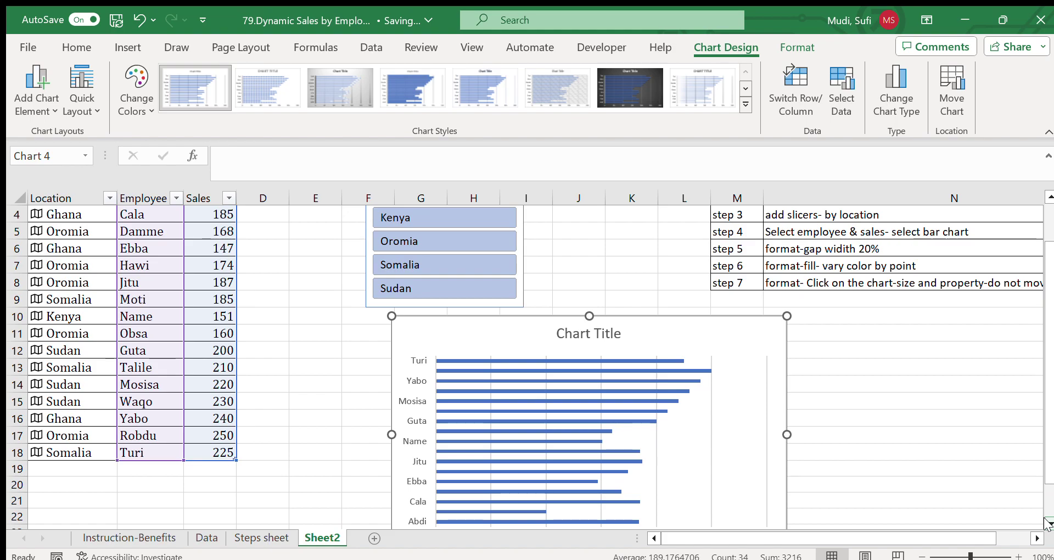
click(776, 249)
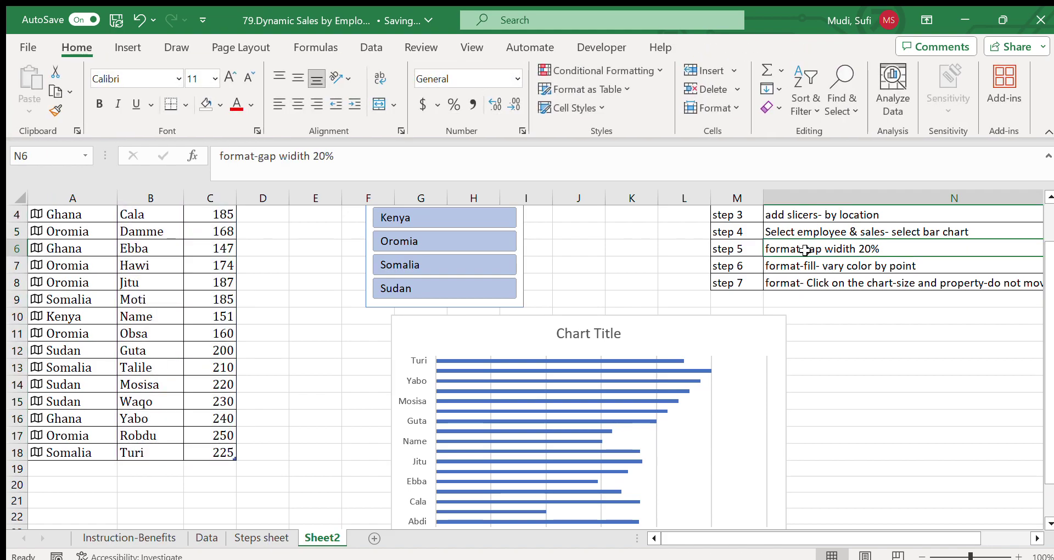
- Change the bar series gap width from 182% to 20%
click(645, 358)
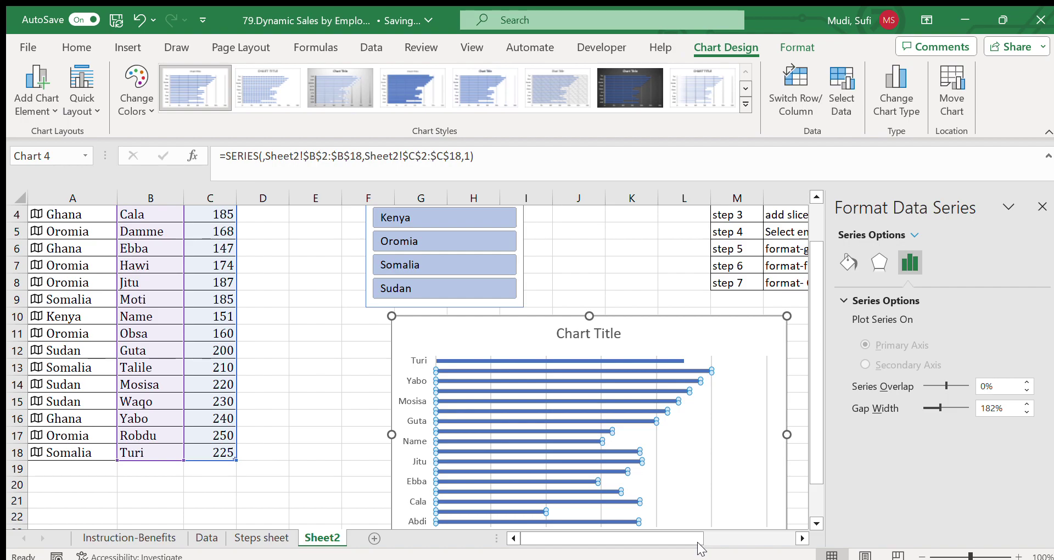
click(991, 408)
click(991, 409)
key(BackSpace)
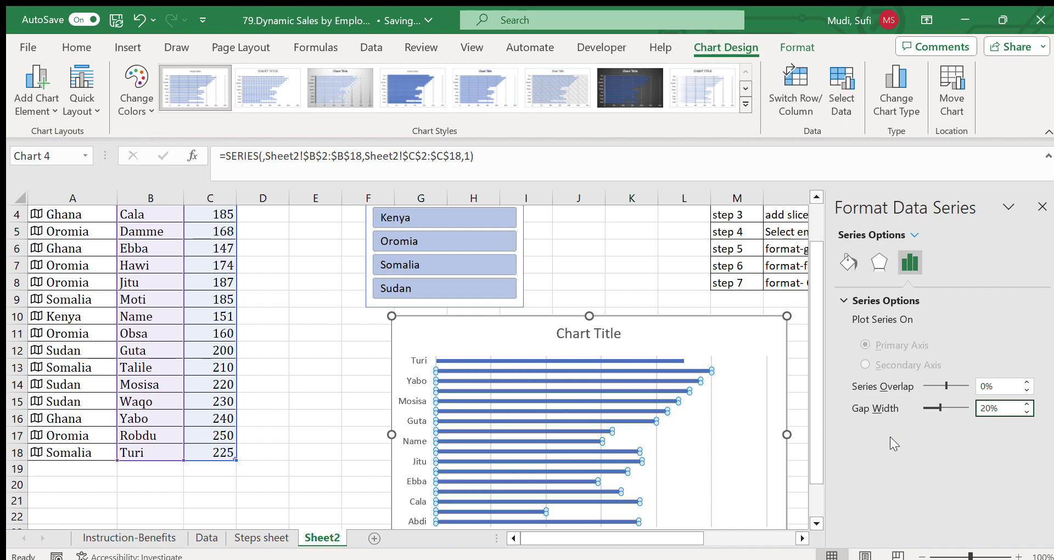
key(Return)
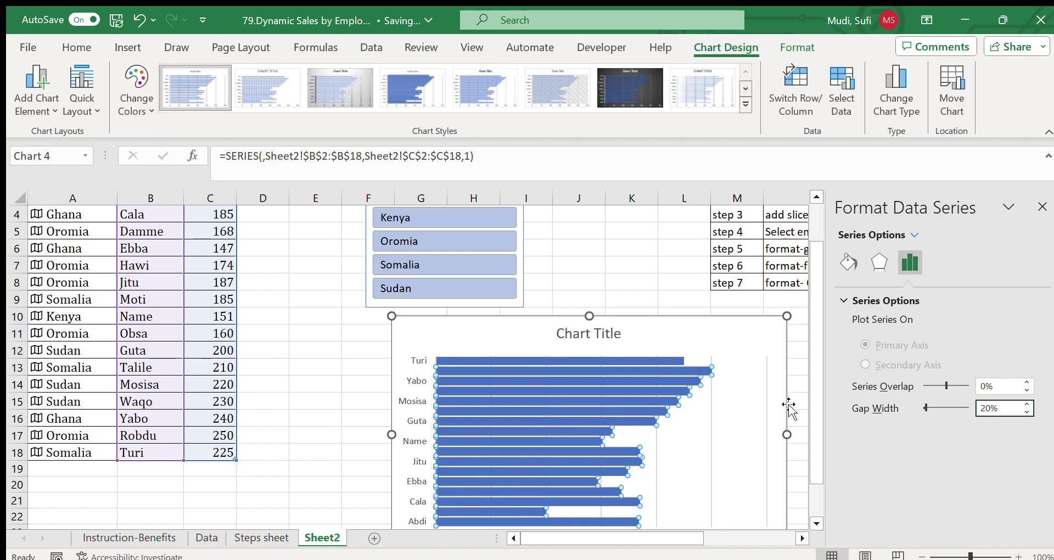
click(794, 367)
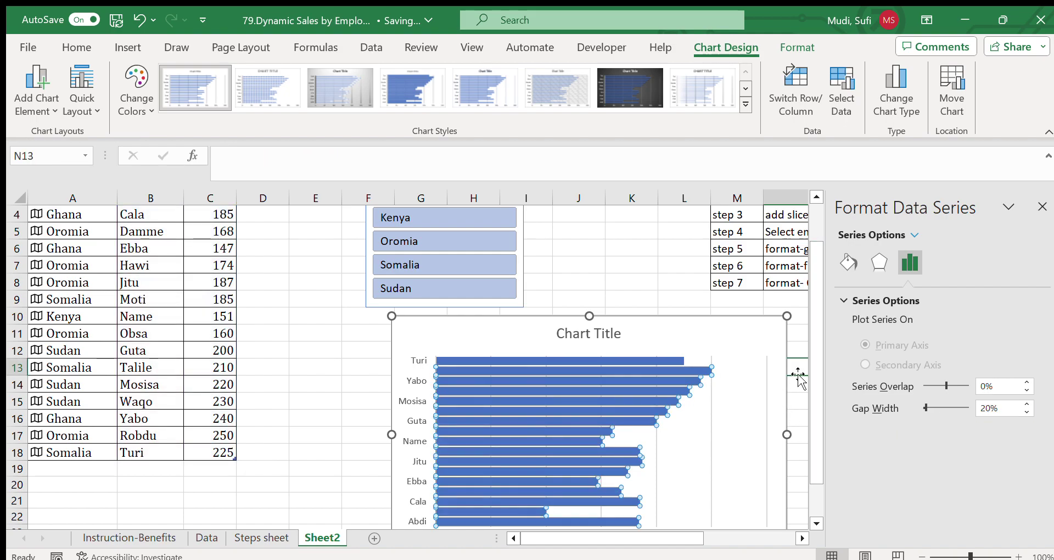
- Retitle the bar chart from Chart Title to 'Sales by emplyee'
click(1042, 208)
click(765, 335)
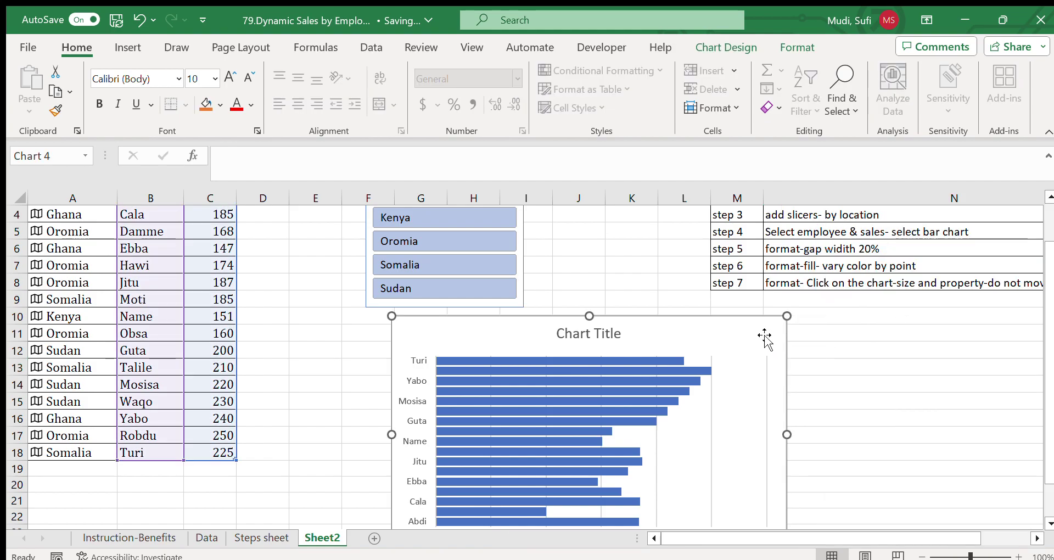
click(606, 334)
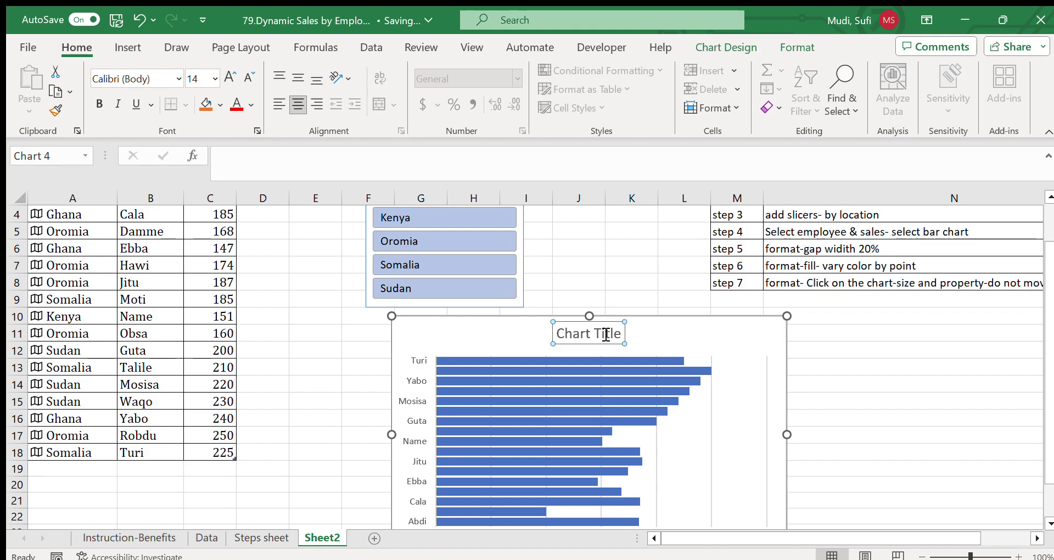
drag(606, 334, 553, 339)
text(S)
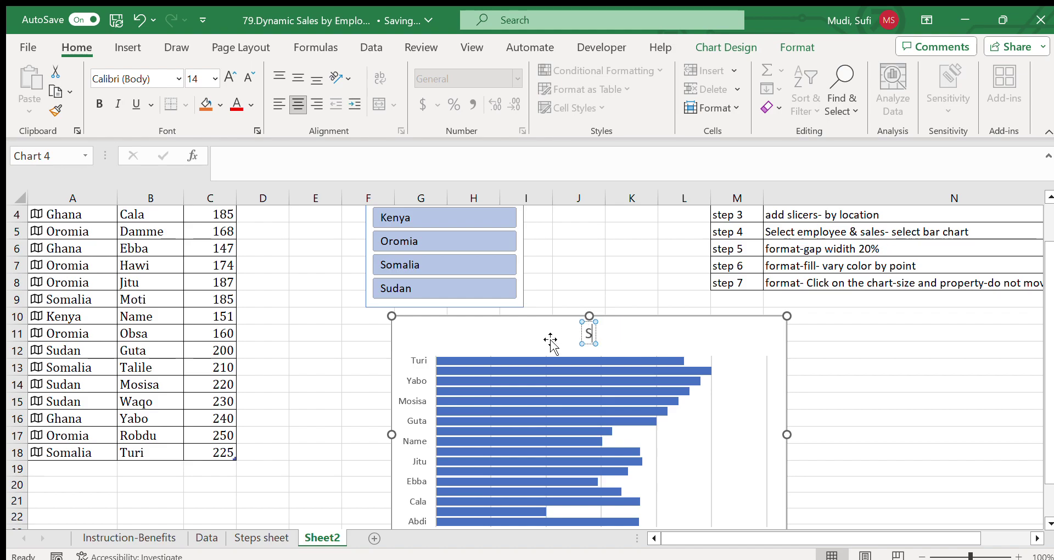
text(ales by)
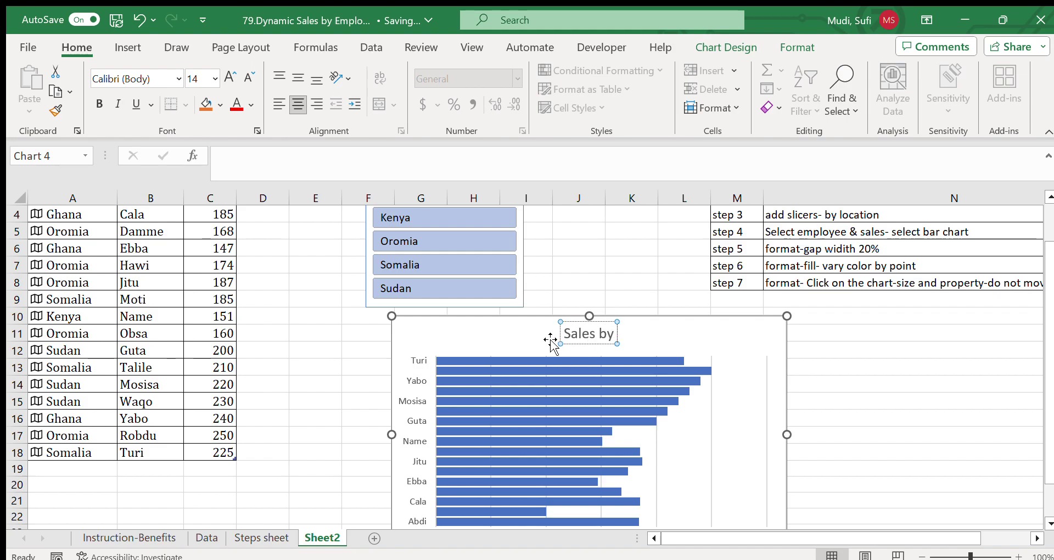
text( emp)
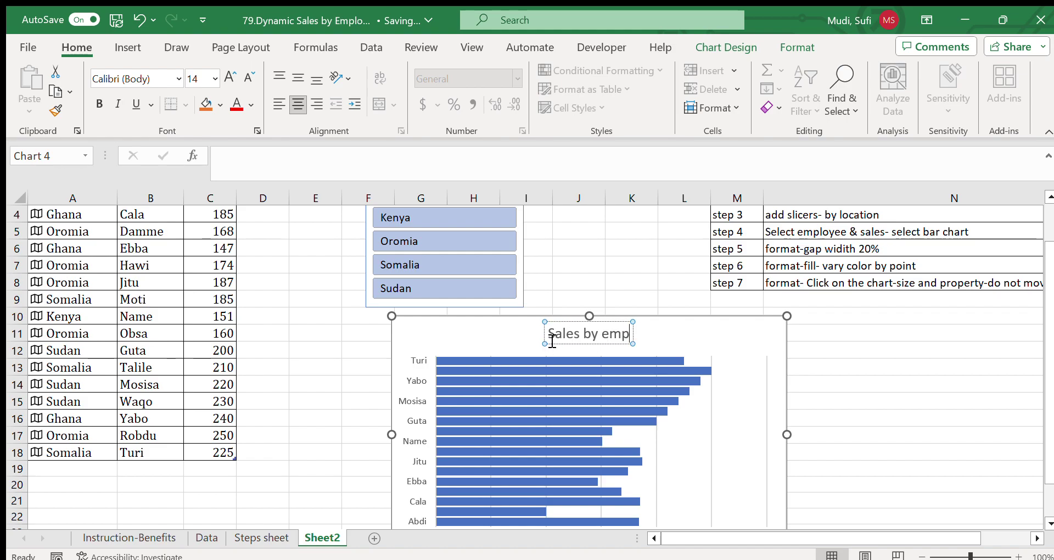
text(lyee)
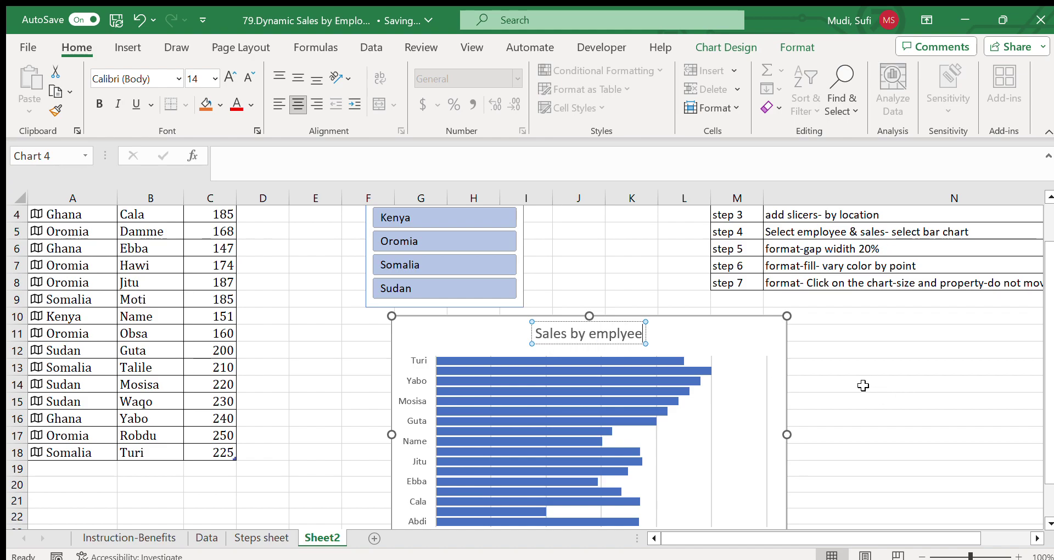
click(863, 385)
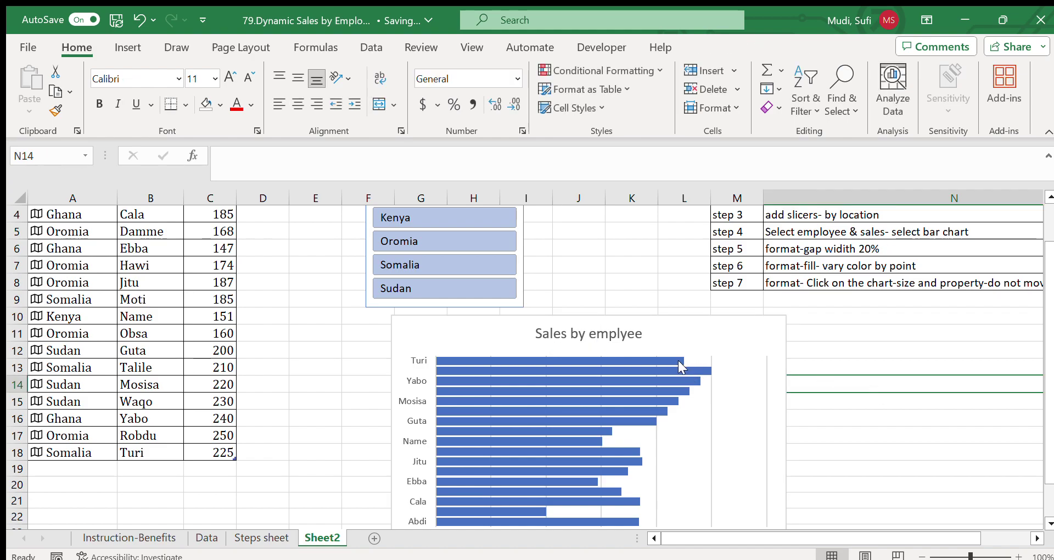
click(789, 267)
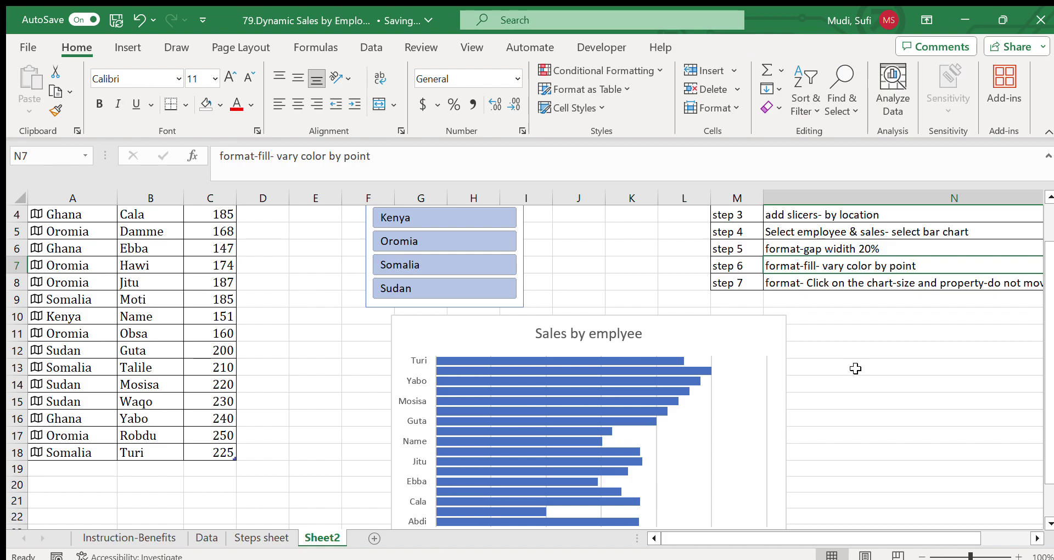
click(650, 362)
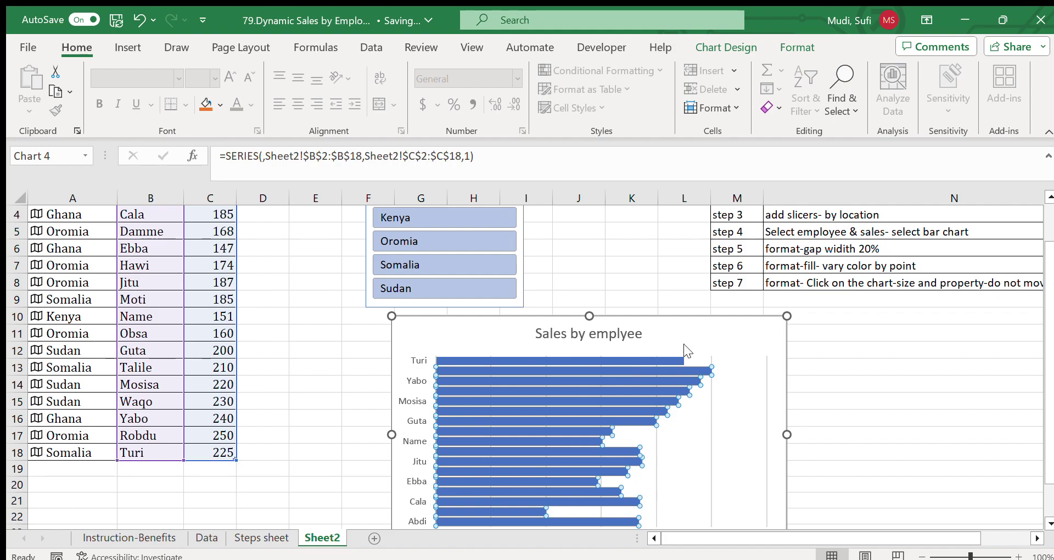
- Turn on Vary colors by point in the bar series' Fill settings
key(ctrl+1)
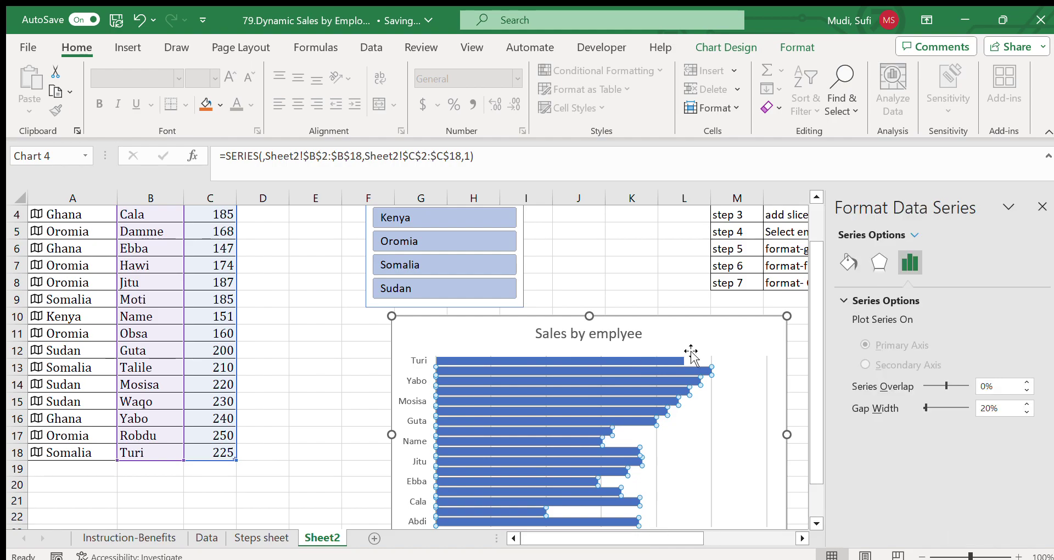
click(849, 264)
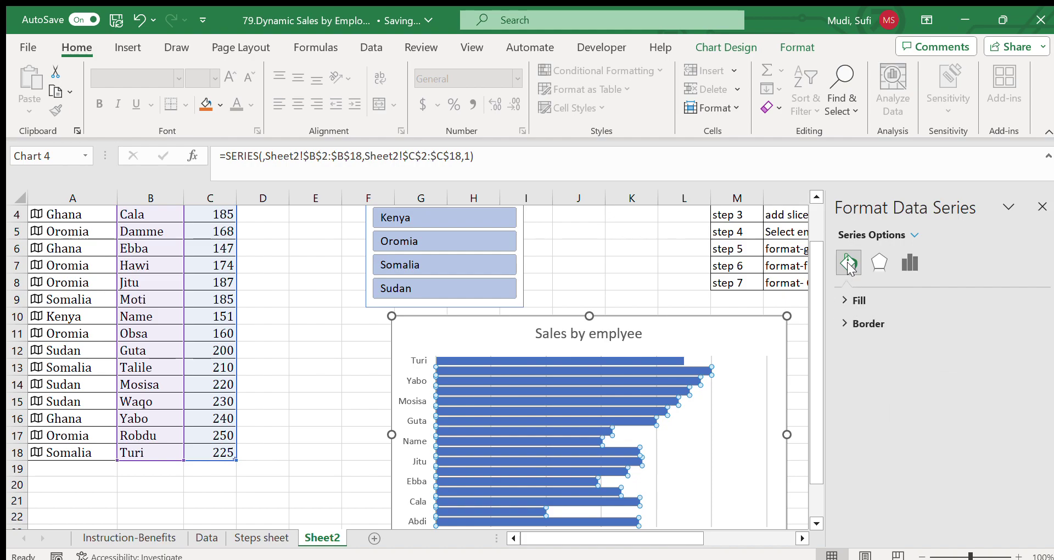
click(902, 297)
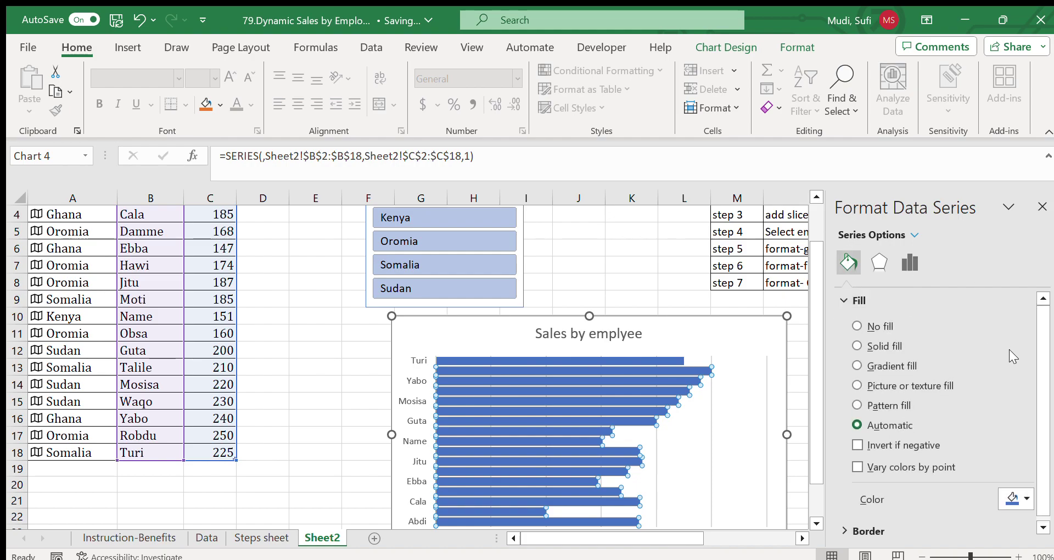
click(857, 468)
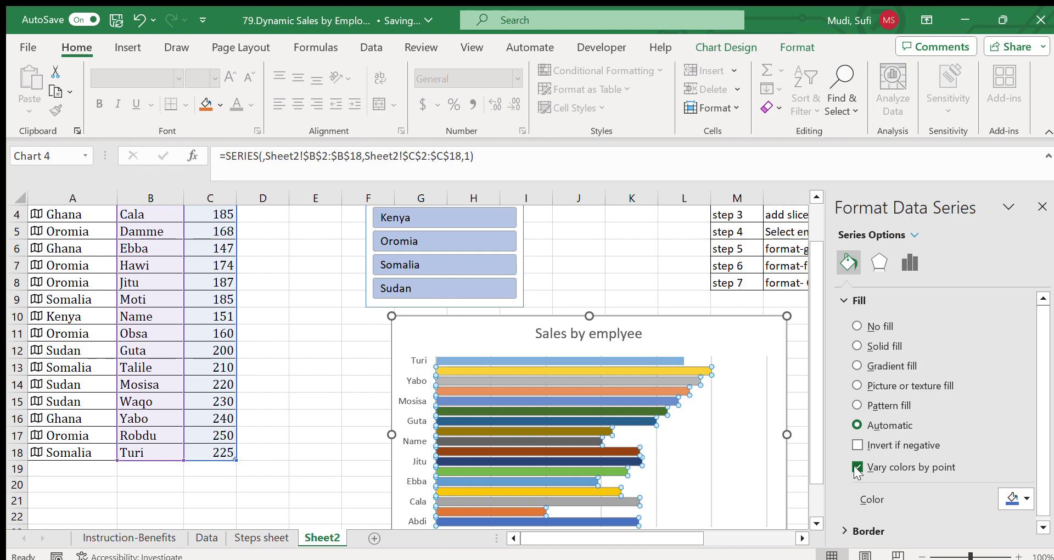
scroll(870, 423, down, 1)
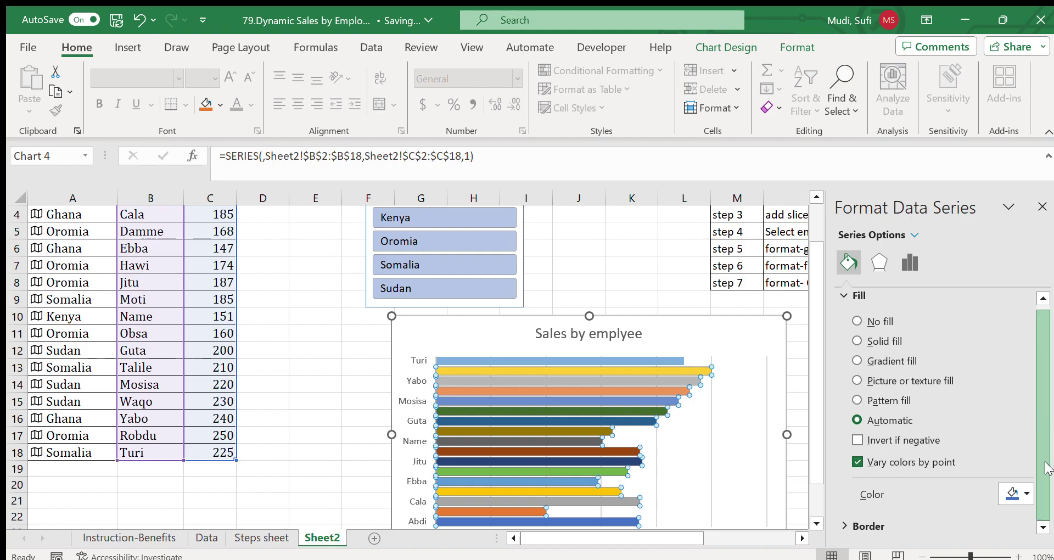
click(802, 351)
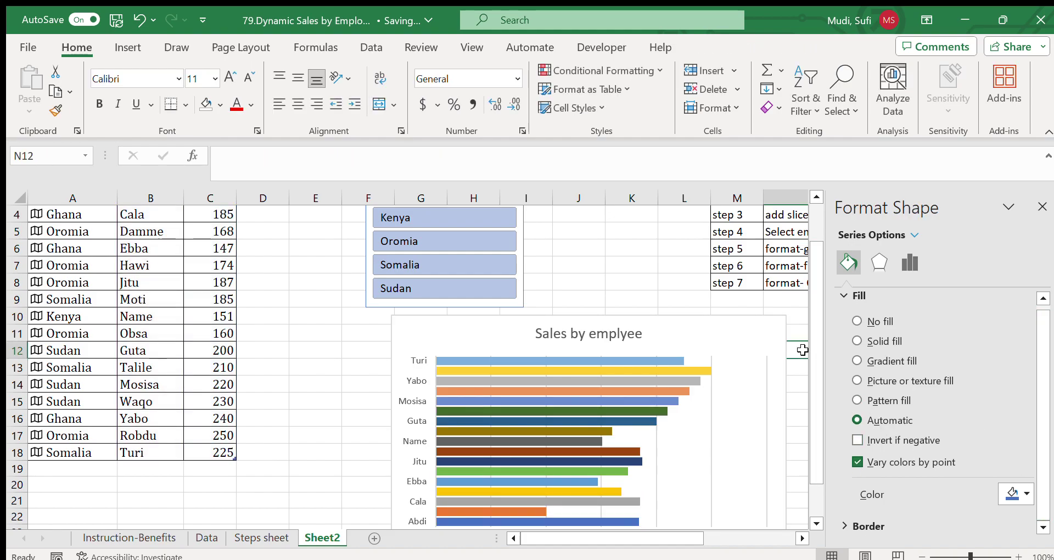
- Move the chart to columns K–N below the steps list, with the slicer set to Ghana
click(1042, 207)
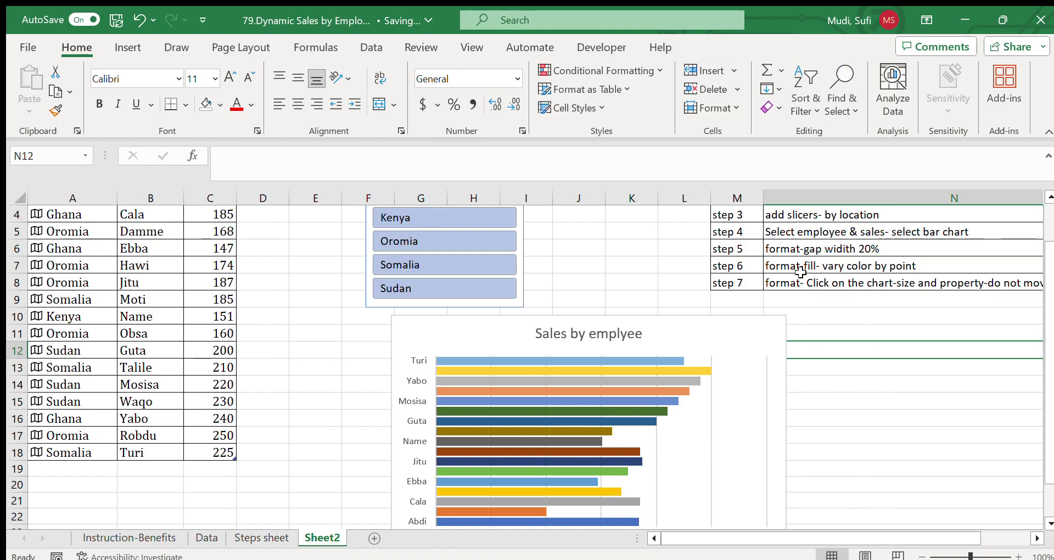
drag(740, 330, 770, 324)
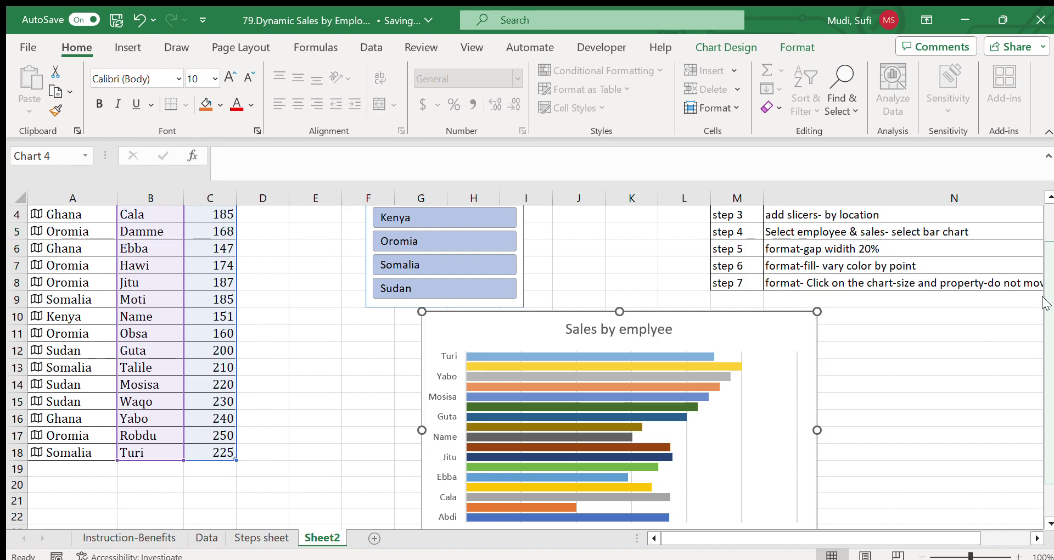
scroll(1039, 242, up, 1)
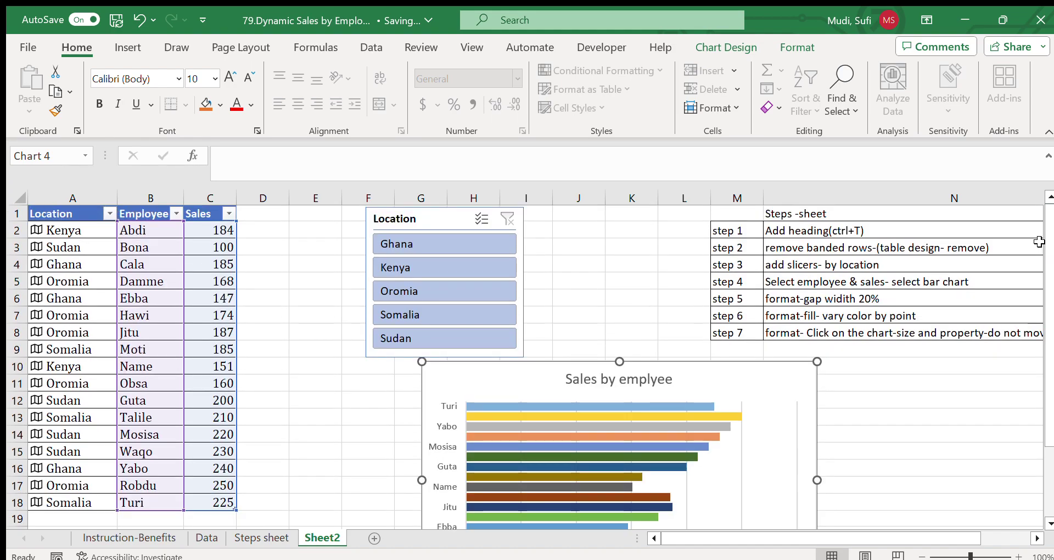
click(476, 242)
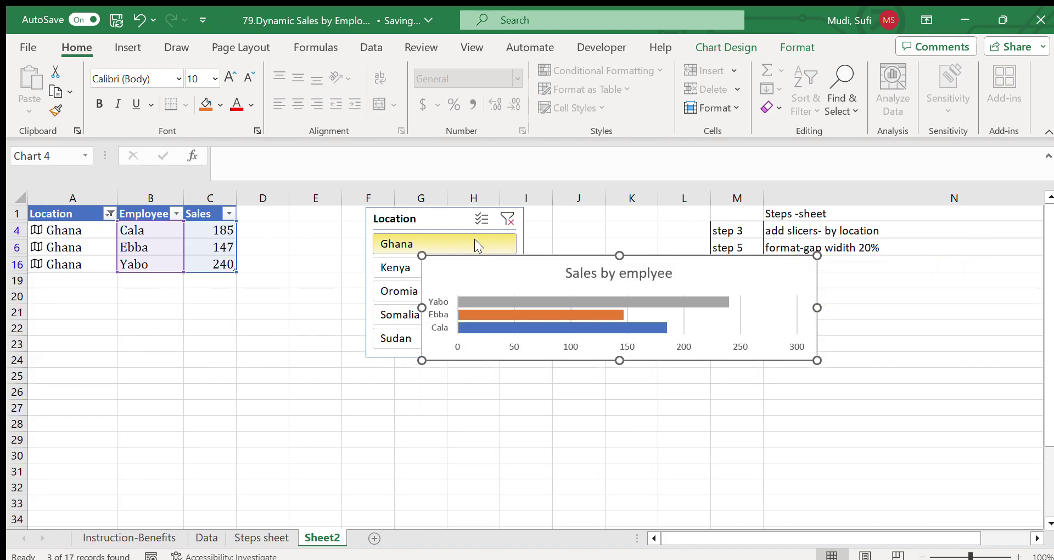
drag(493, 264, 698, 290)
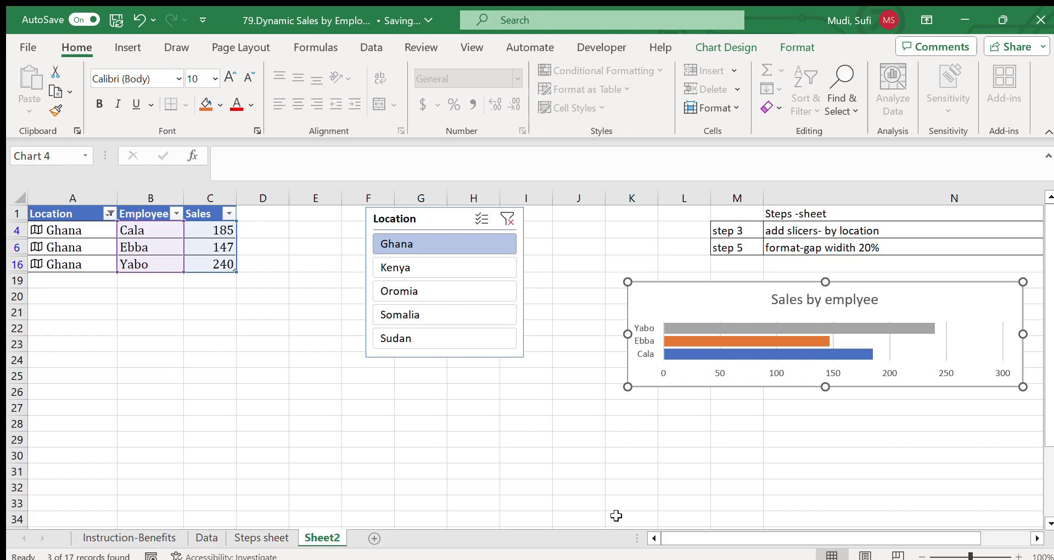
- Filter the table and chart to Kenya, Oromia, Somalia and Sudan, then clear the filter
click(415, 267)
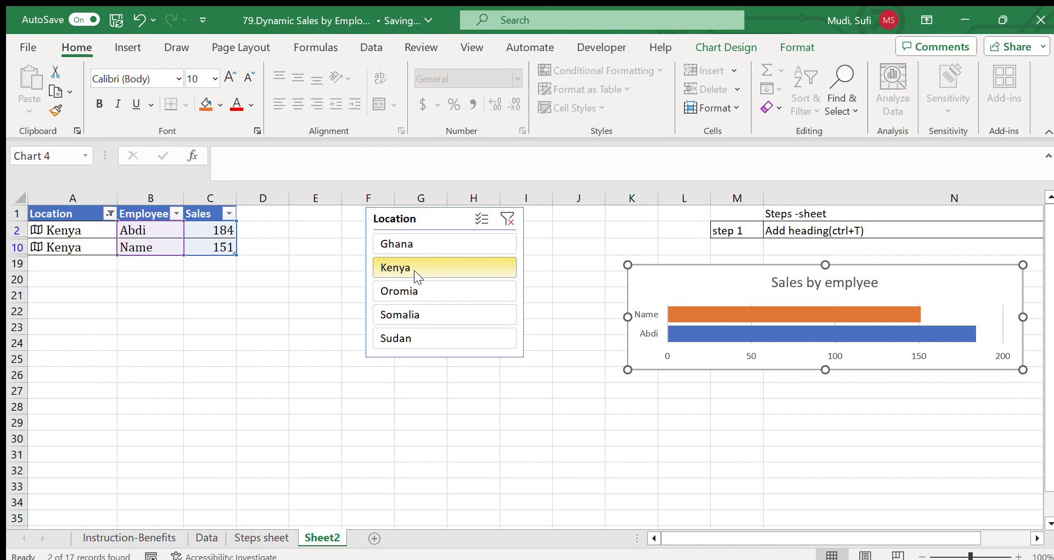
click(413, 286)
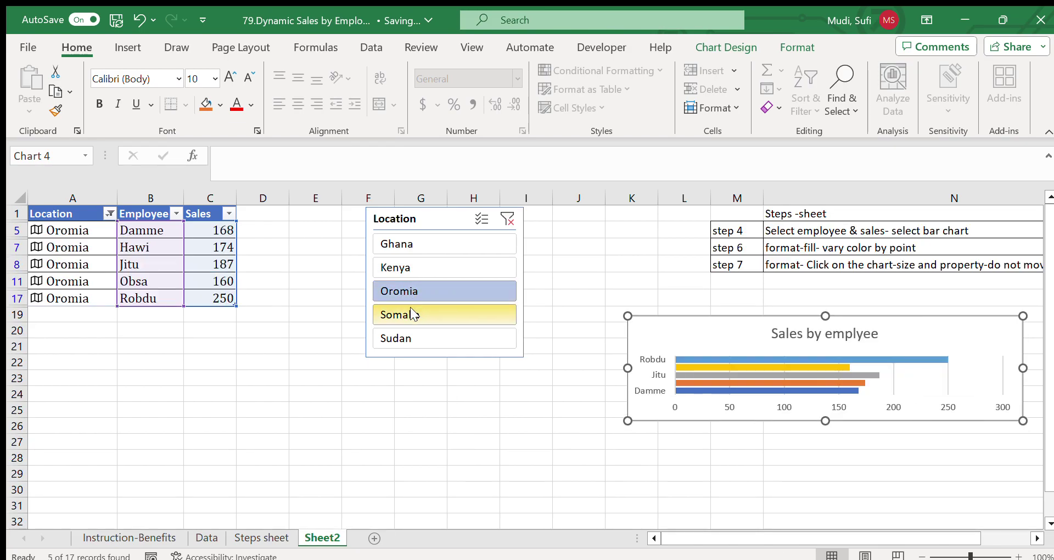
click(412, 311)
click(422, 343)
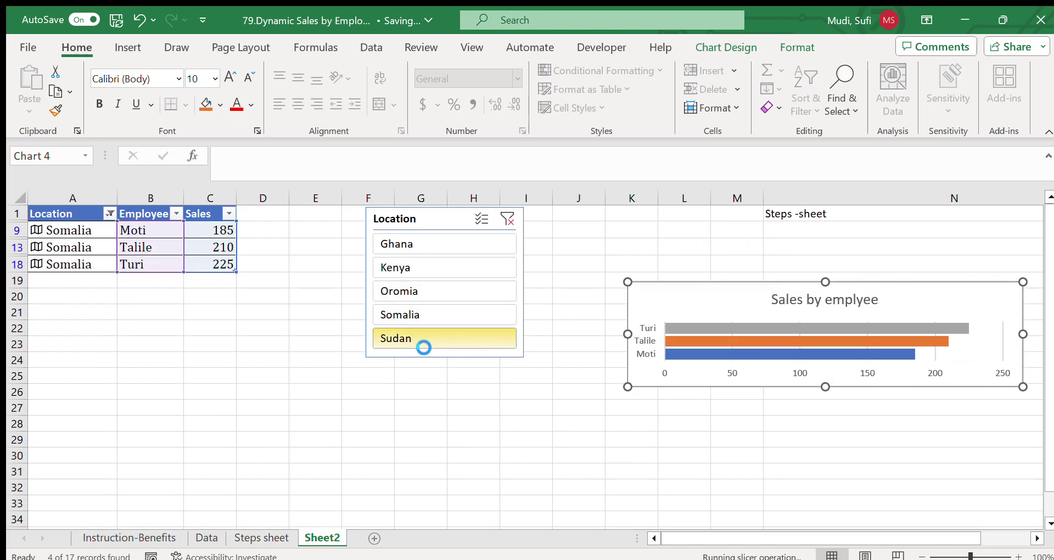
click(506, 219)
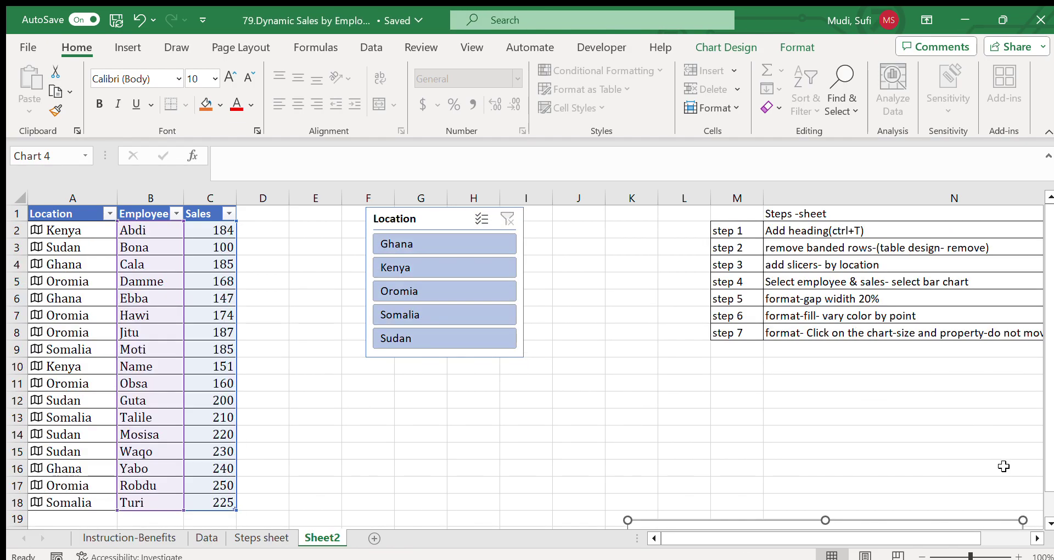
- Enlarge the sales chart from its top-left corner so every employee's bar and name shows
scroll(1048, 521, down, 2)
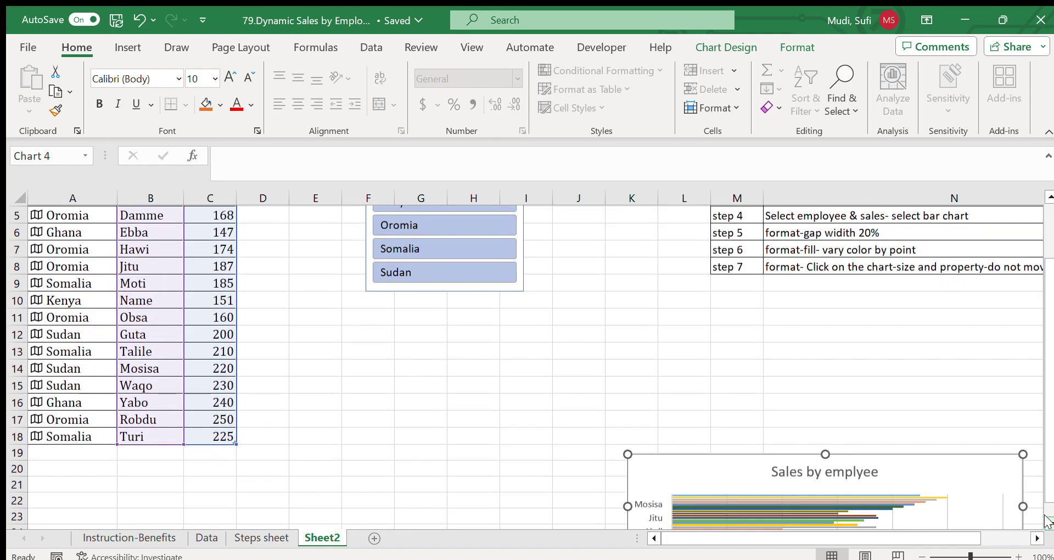
scroll(1047, 522, down, 2)
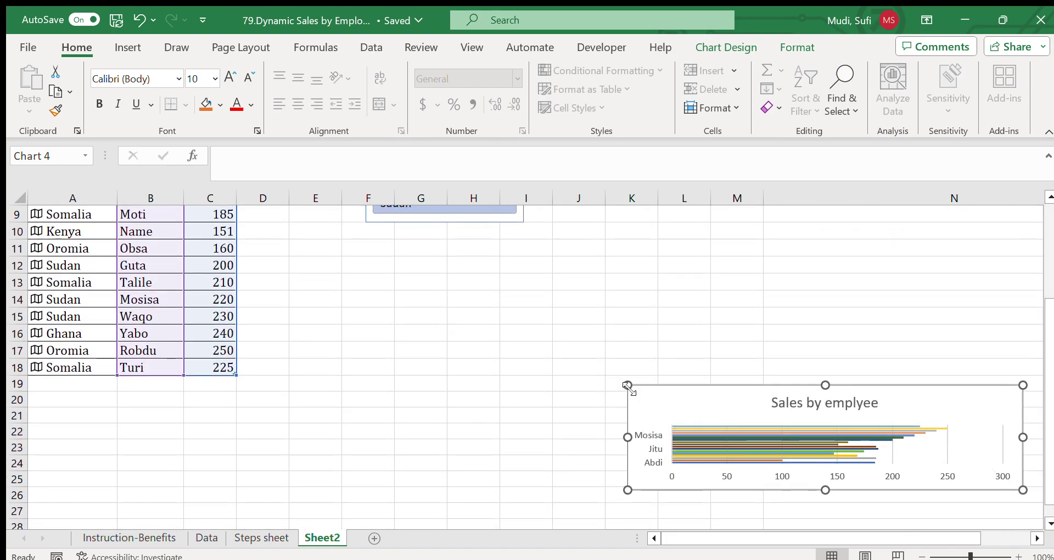
drag(629, 388, 609, 258)
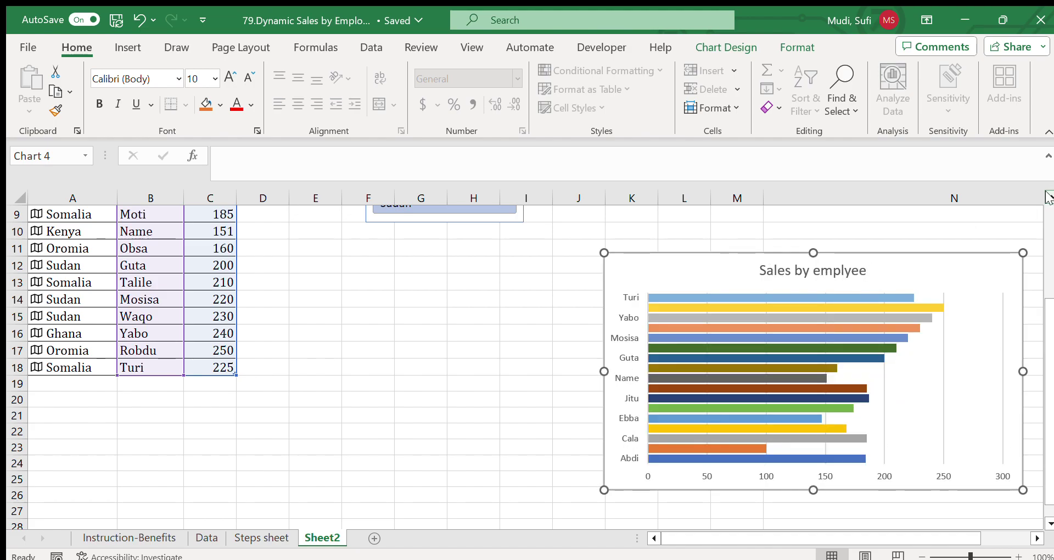
- Move the enlarged chart up and right so it sits below the step notes
scroll(1048, 198, up, 2)
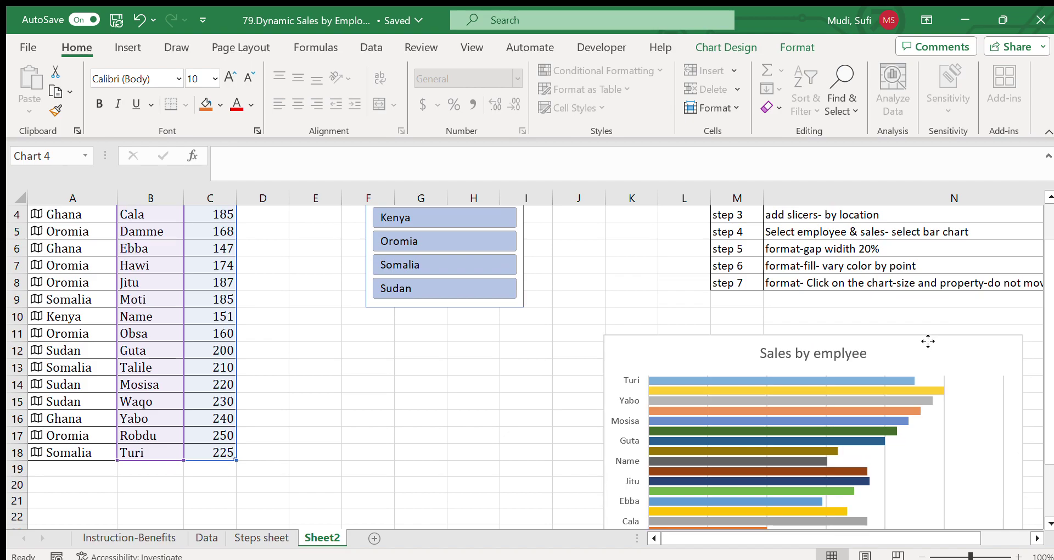
drag(928, 341, 944, 324)
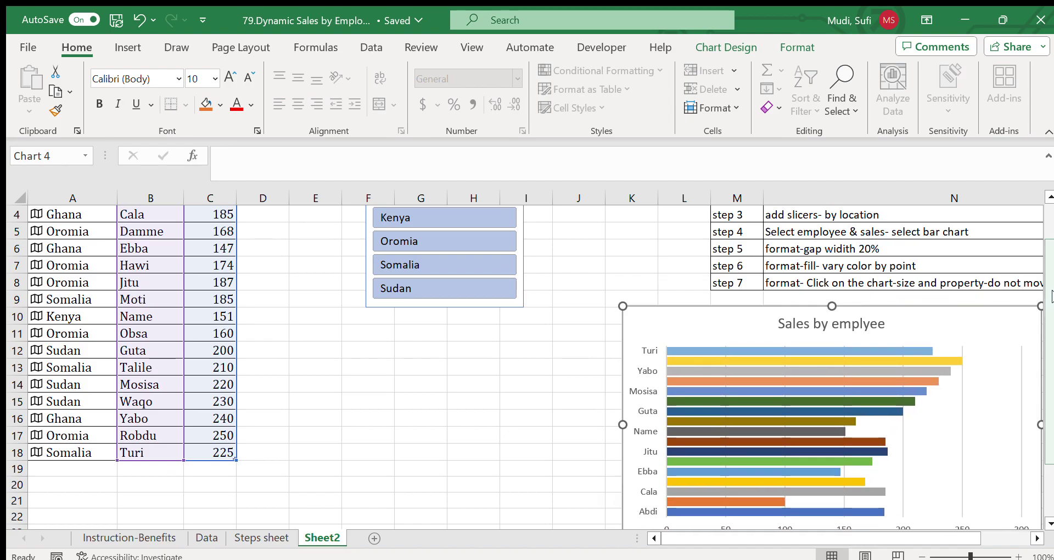
drag(1042, 275, 1036, 242)
- Filter the Location slicer to Ghana, Kenya, Oromia, Somalia and Sudan in turn, then clear it
click(475, 243)
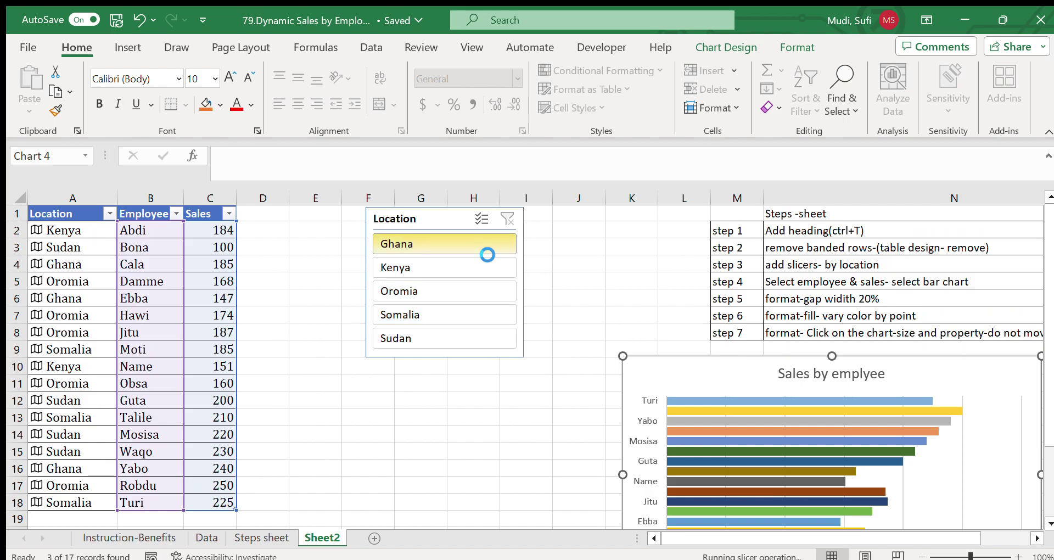
click(425, 263)
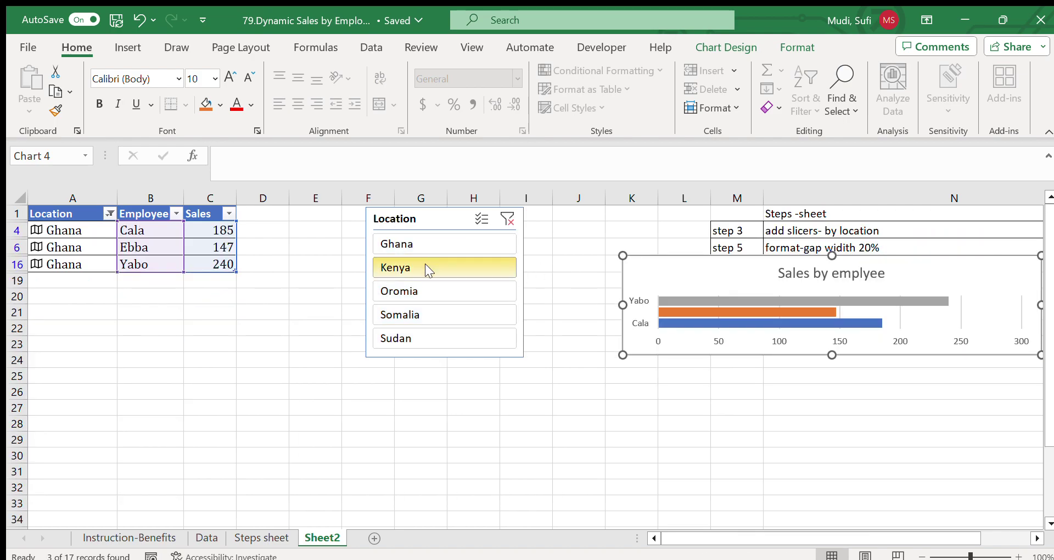
click(427, 281)
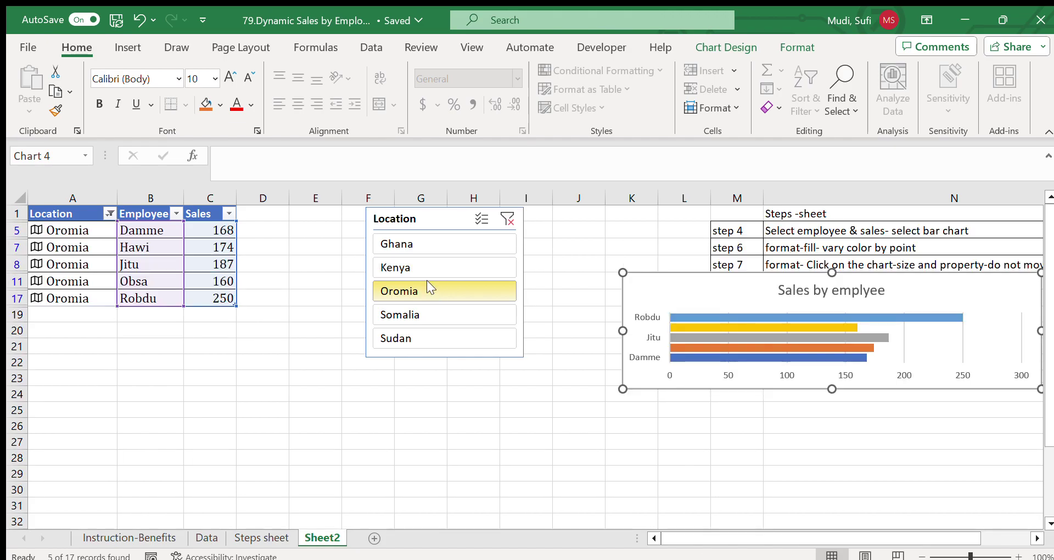
click(423, 315)
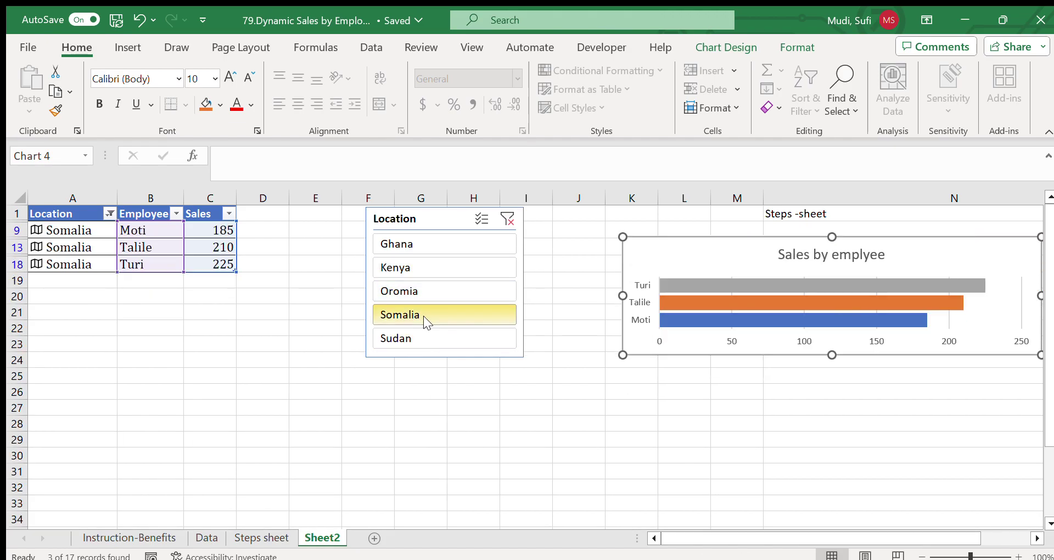
click(425, 328)
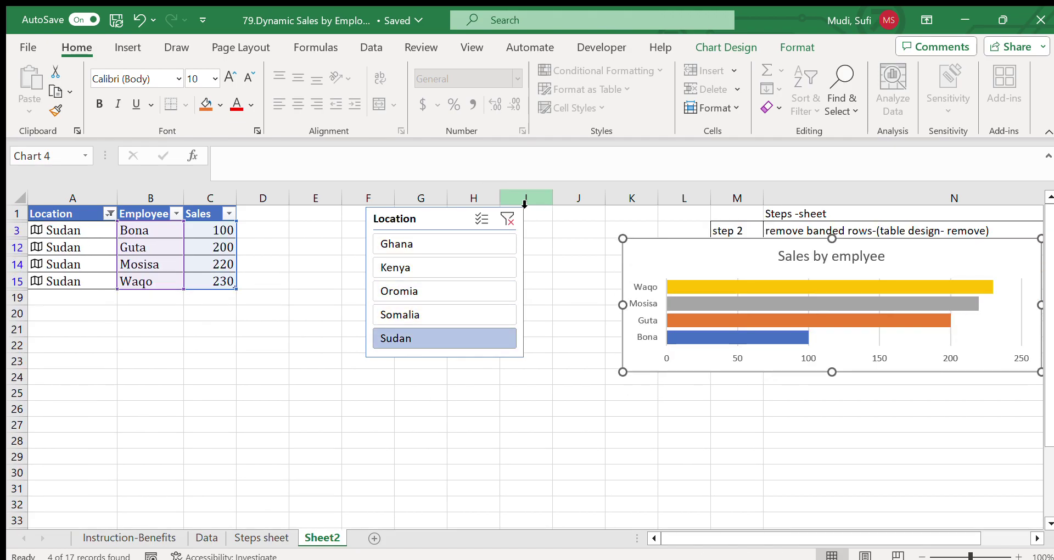
click(507, 218)
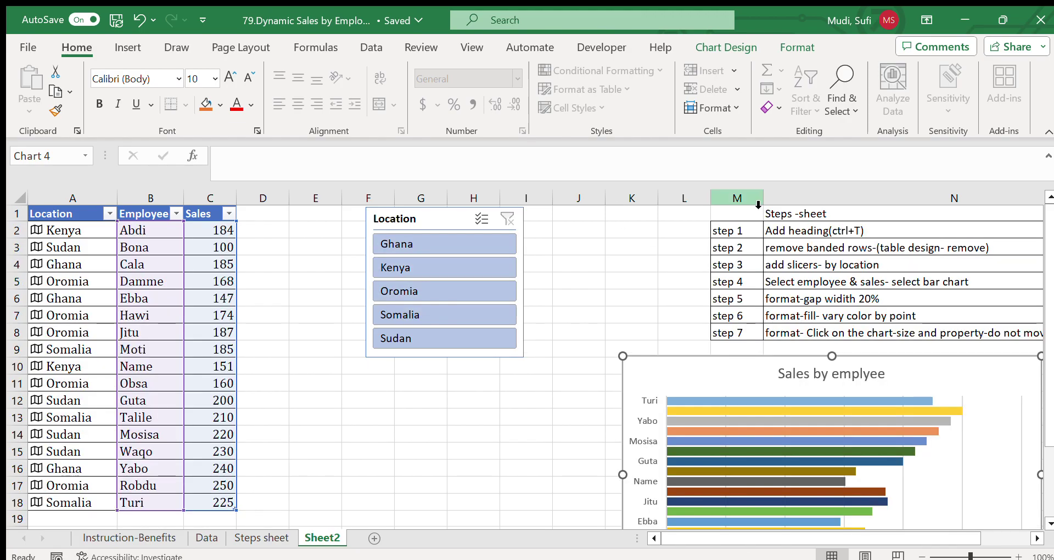
- Select the step notes in N2:N8, then go to the Instruction-Benefits sheet
click(514, 416)
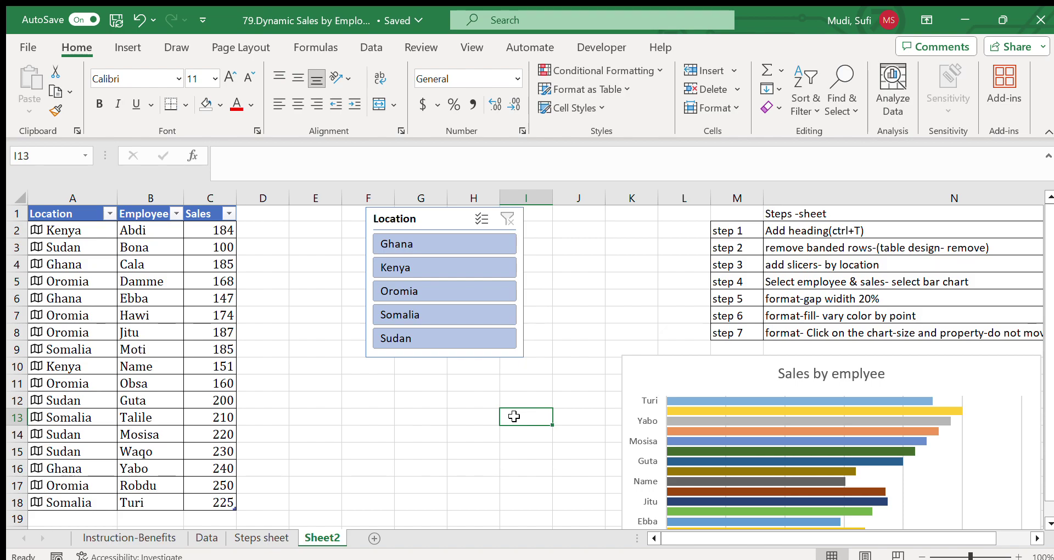
drag(787, 232, 789, 327)
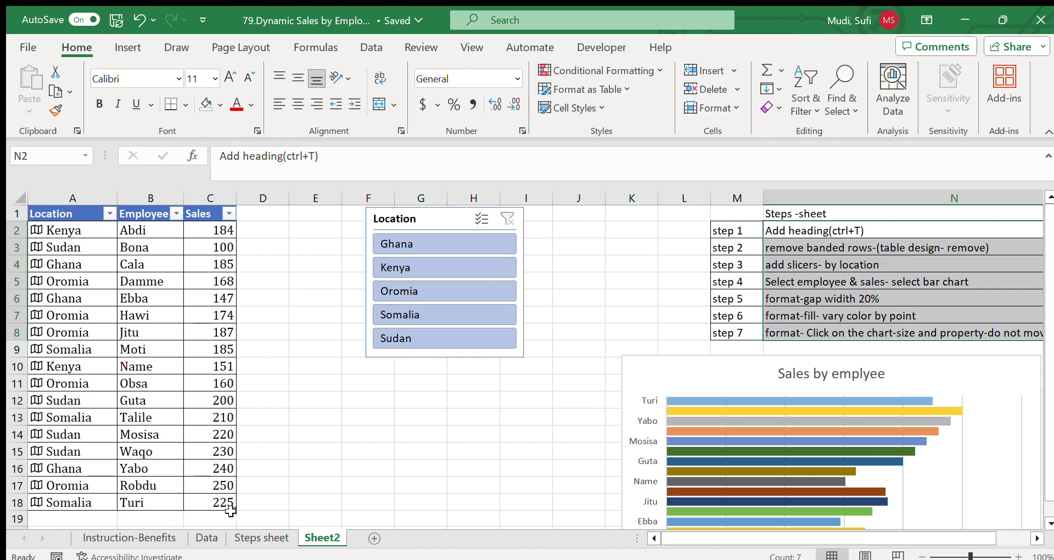
click(167, 539)
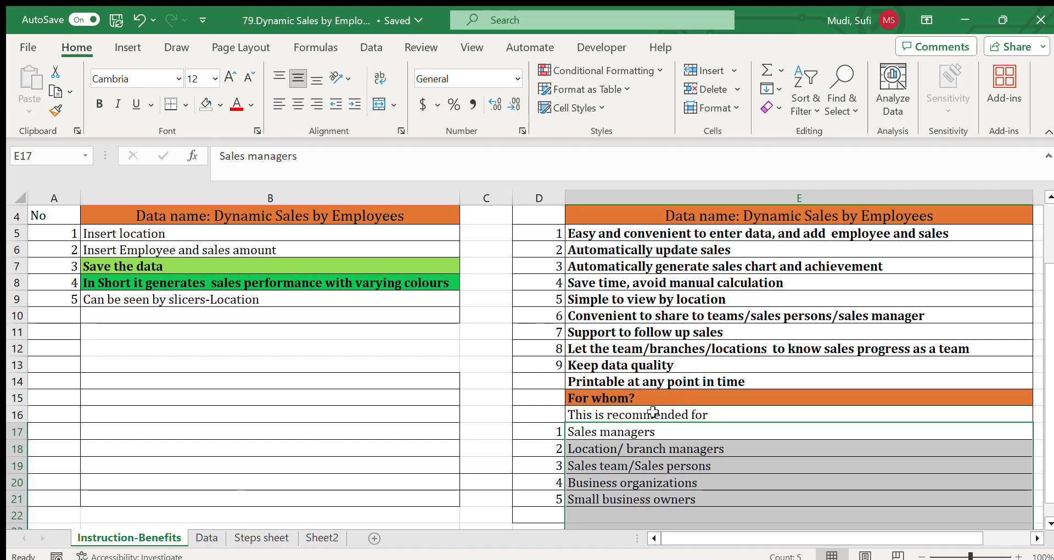
- Highlight the sales-chart benefit and the five recommended user groups, then return to the Data sheet
click(621, 266)
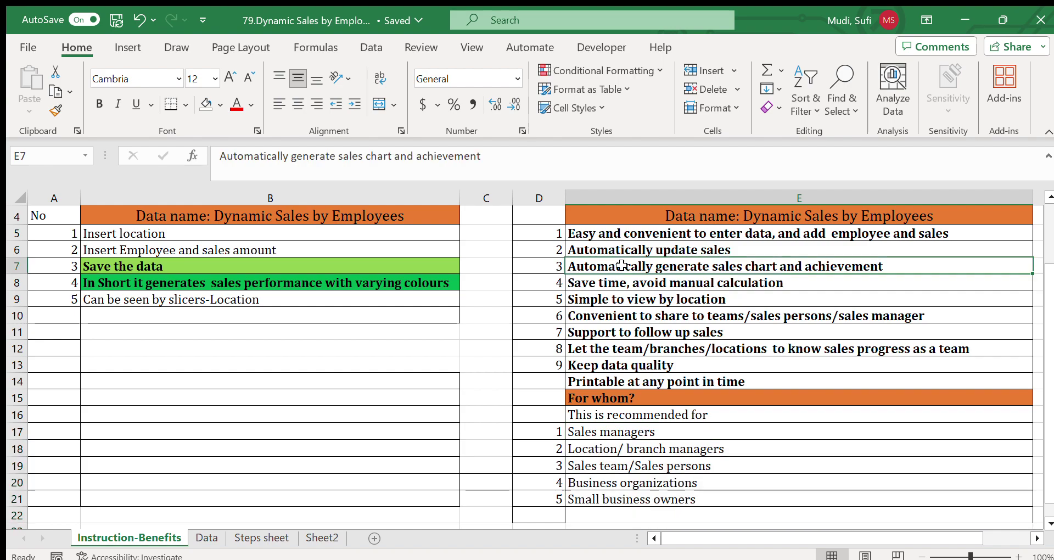
click(604, 428)
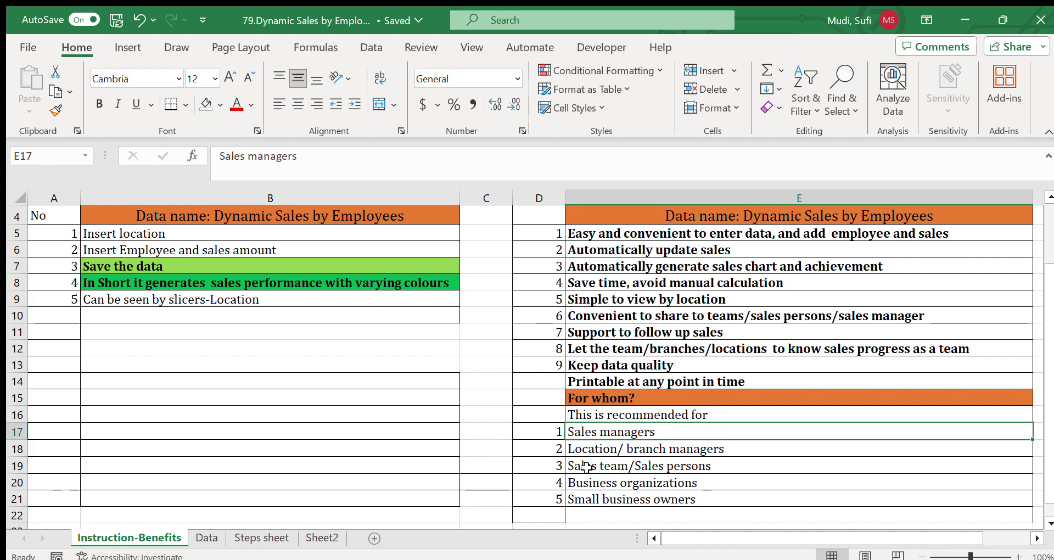
click(649, 452)
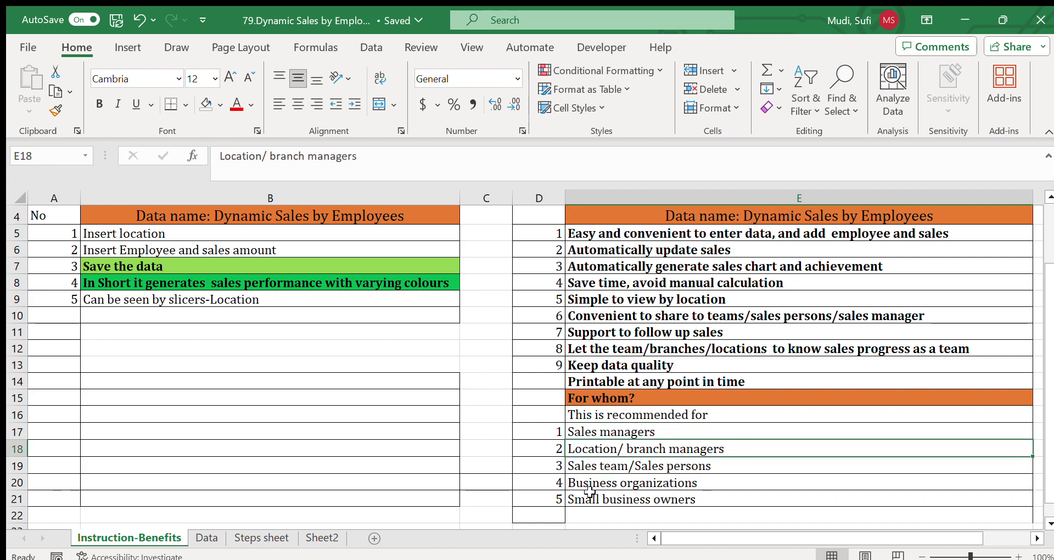
click(612, 469)
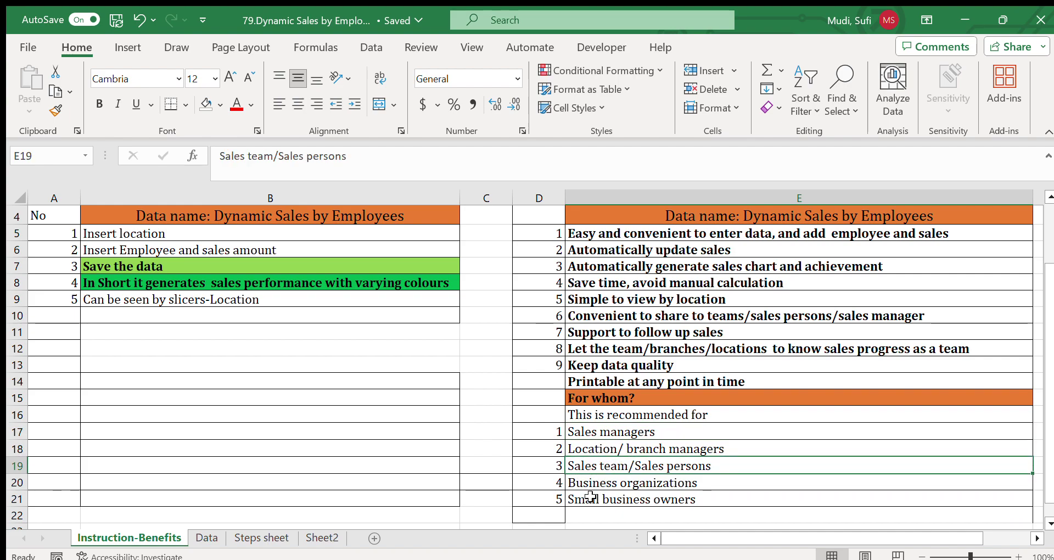
click(600, 483)
click(623, 503)
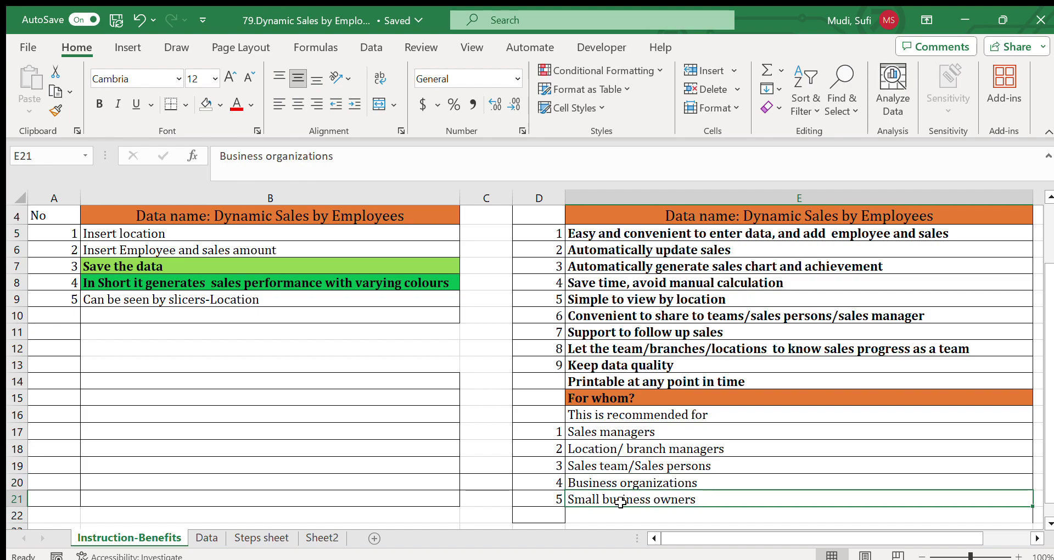
click(206, 538)
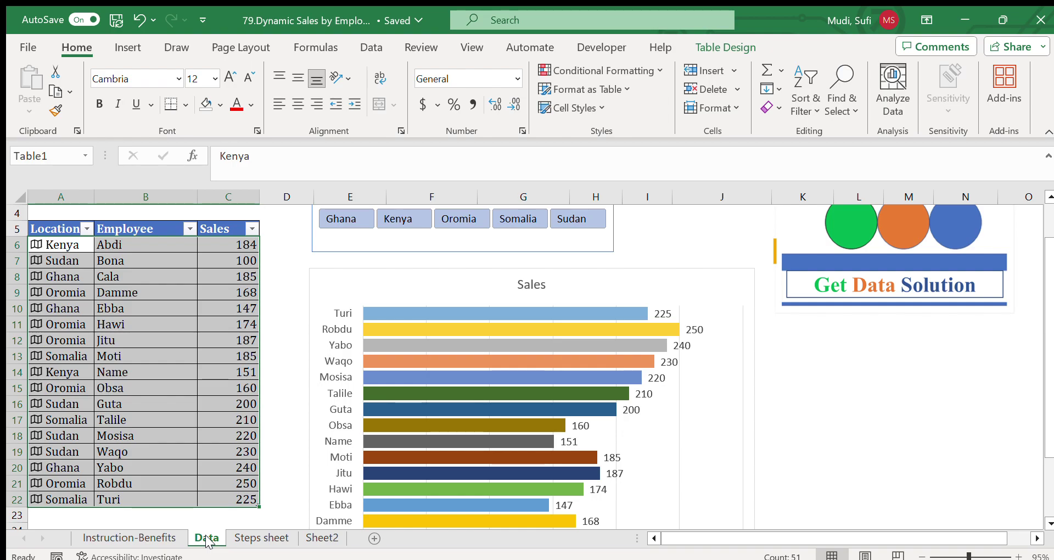
click(860, 343)
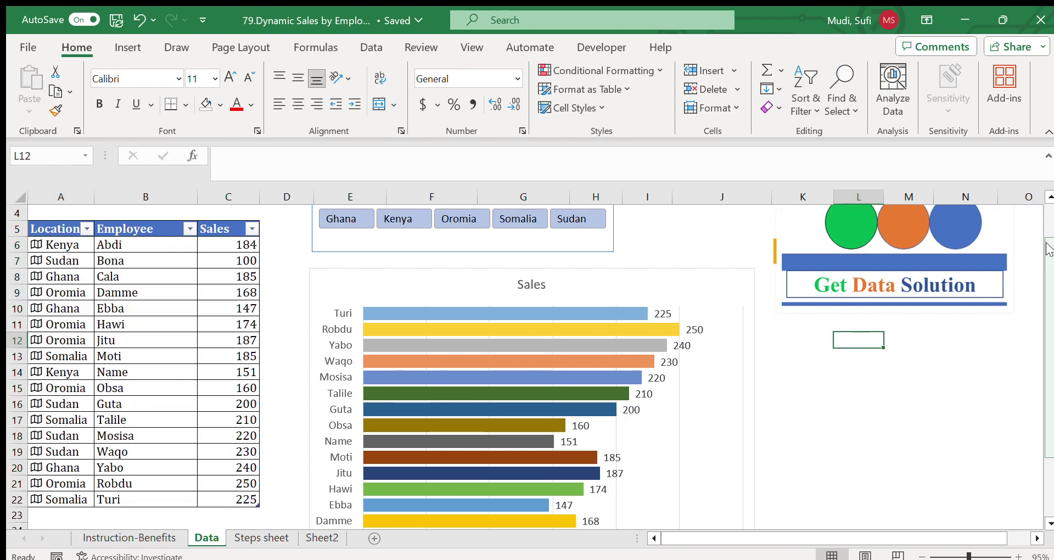
drag(1048, 245, 1049, 214)
click(463, 214)
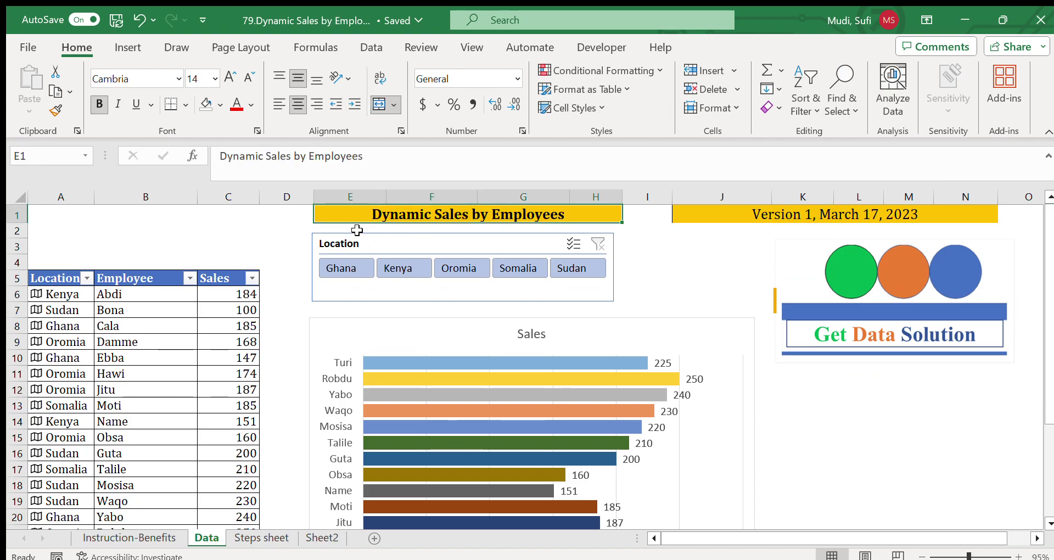
click(292, 231)
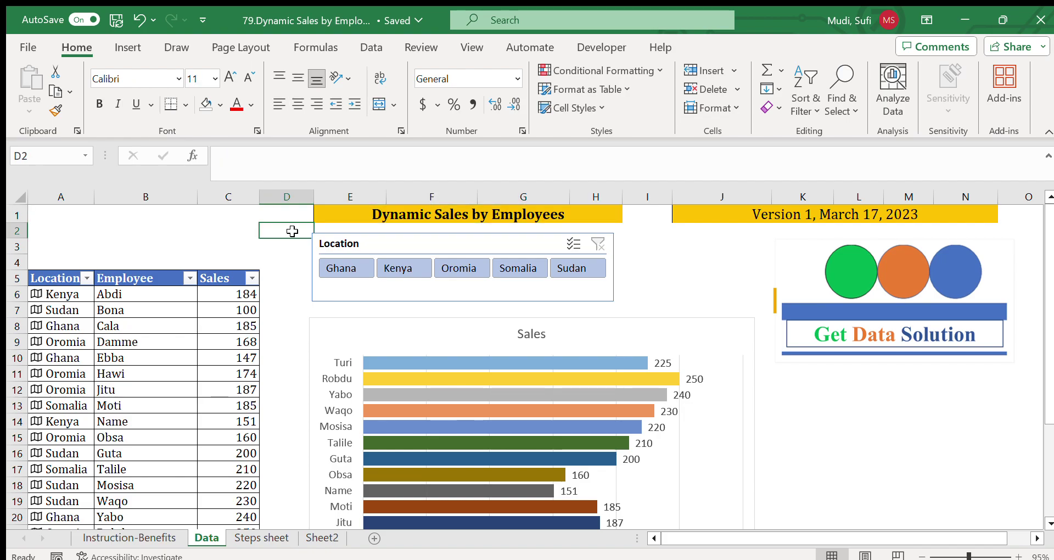
click(284, 215)
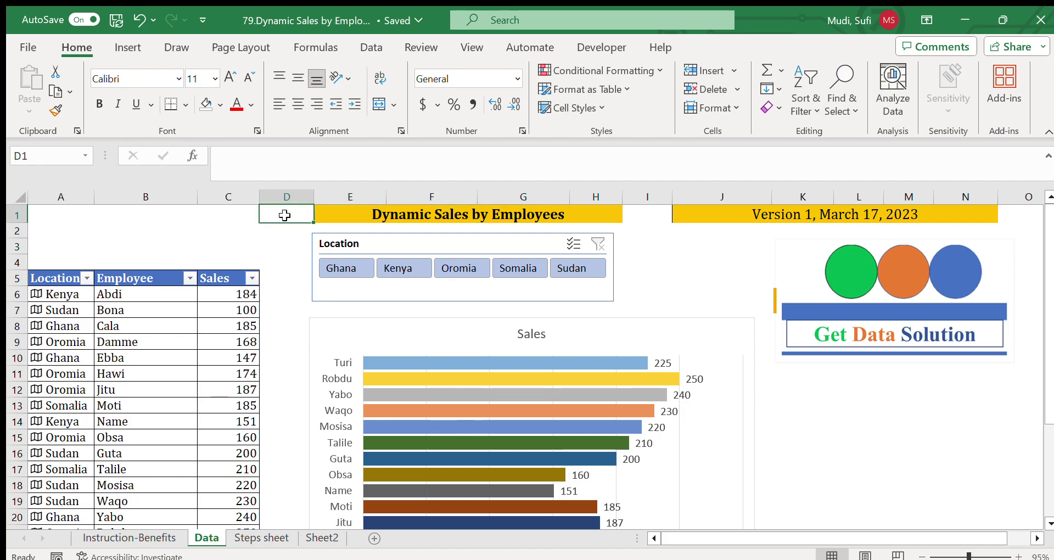
click(678, 246)
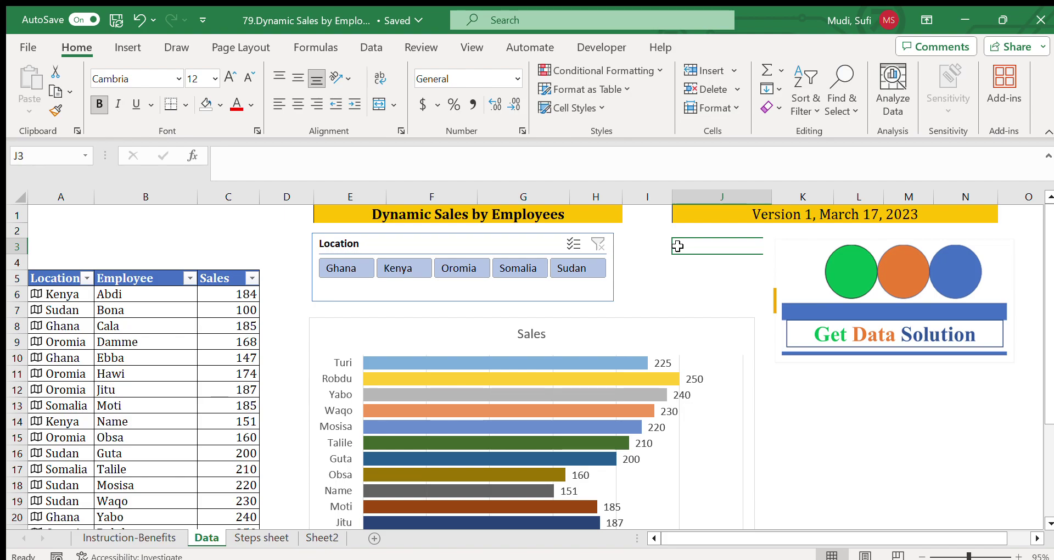
click(654, 246)
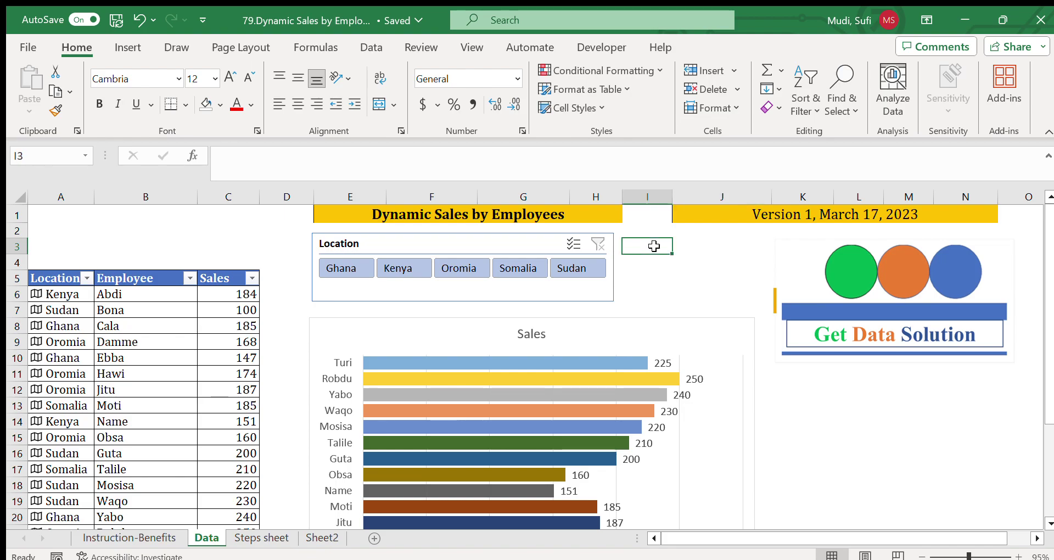